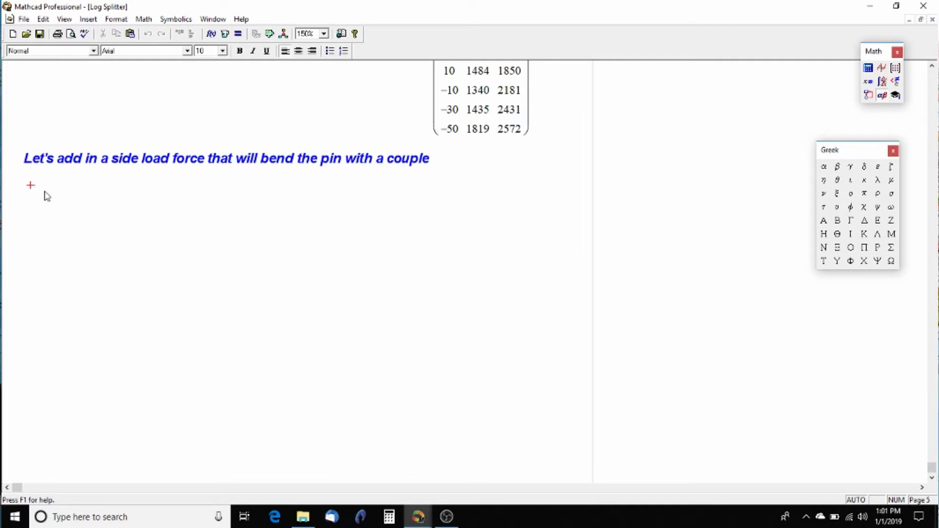
- Define the side-load force P_sl := 100 lbf and display L in inches
text(P)
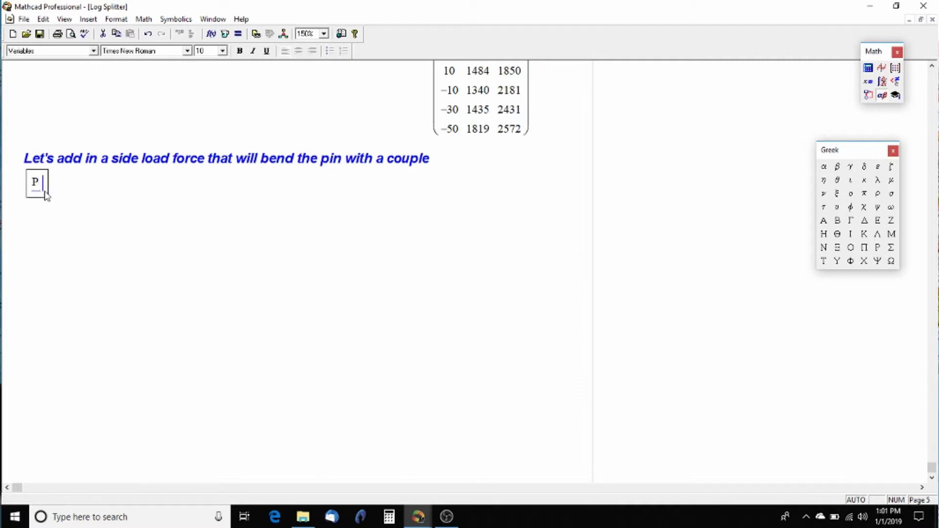
text(.sl:=)
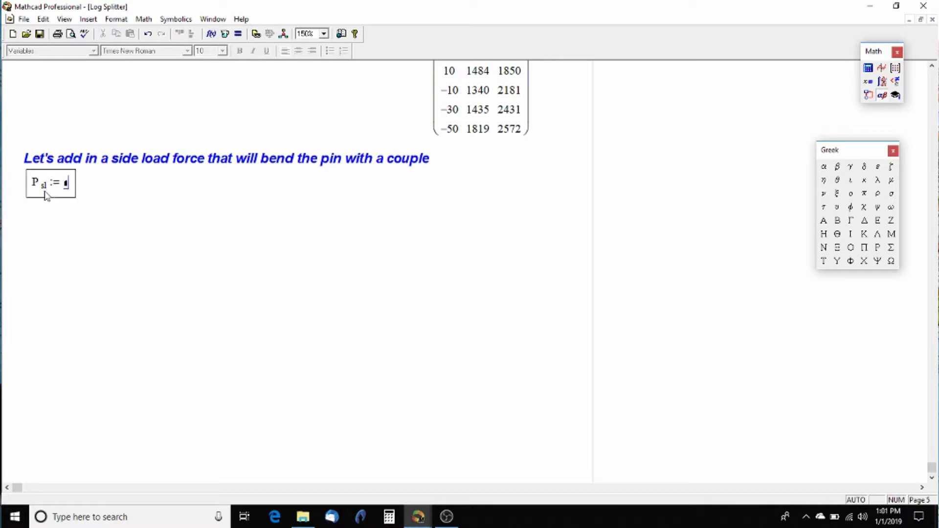
text(100*lbf)
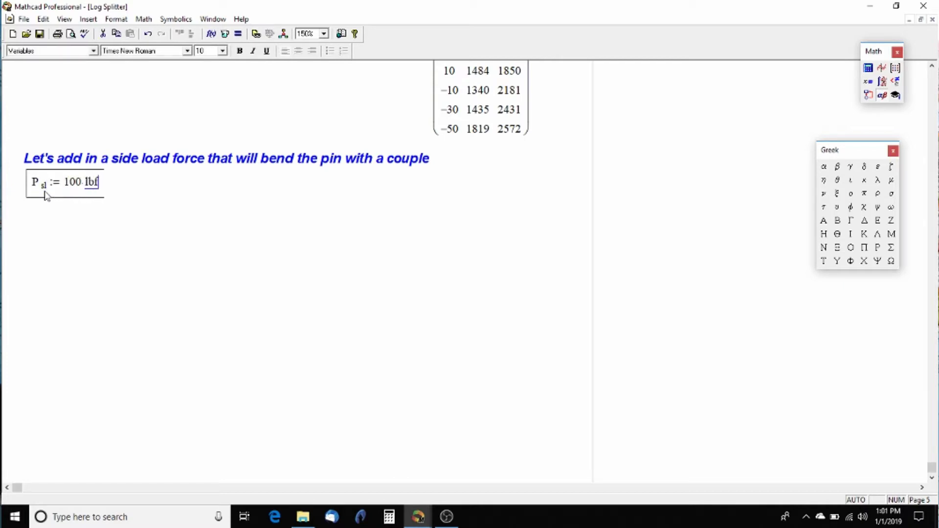
key(Return)
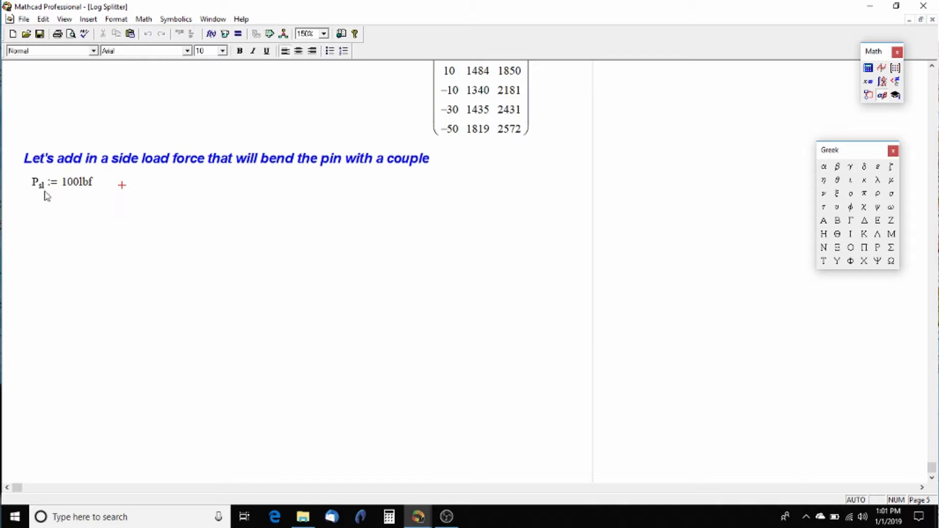
text(L = ▪ )
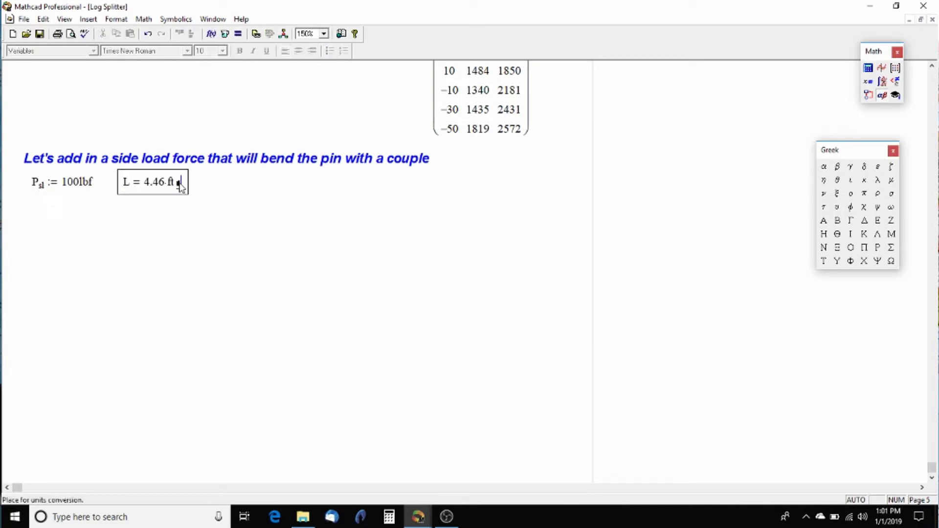
text((in)
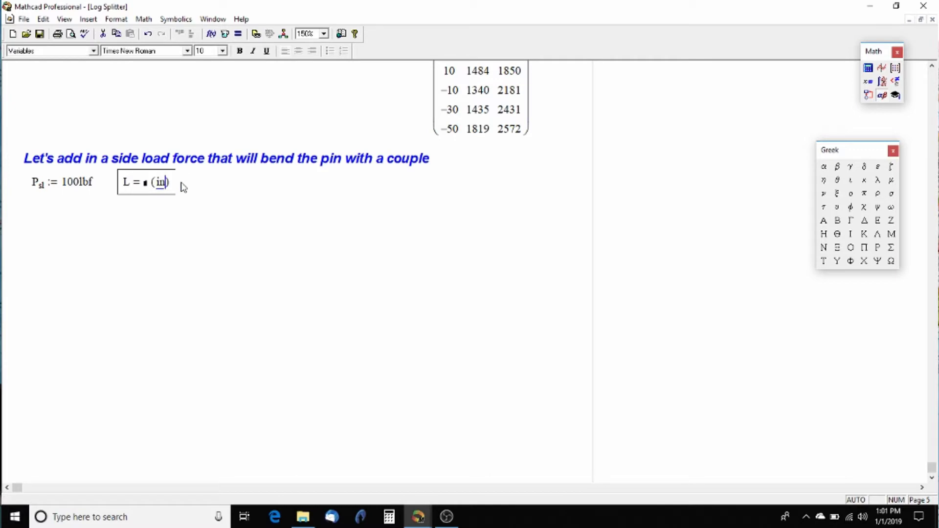
key(Return)
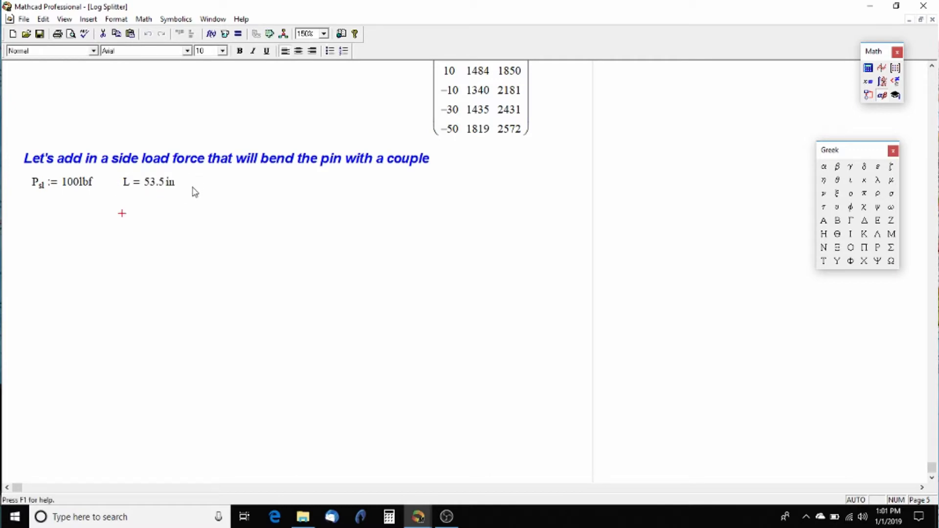
click(203, 184)
click(206, 185)
- On the same row, define w1 := 0.25 in, w3 := w1, w2 := 1.5 in and cc := 2.00 in
text(w)
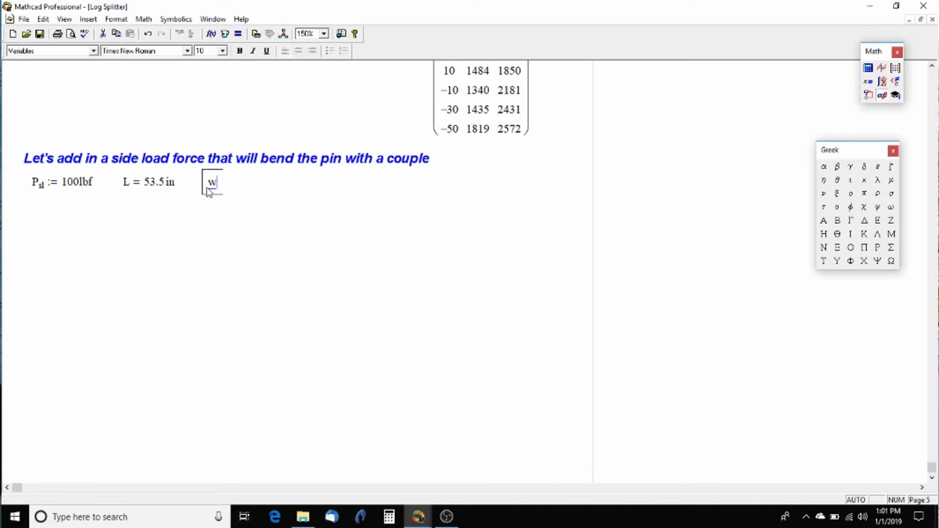
text(.1:)
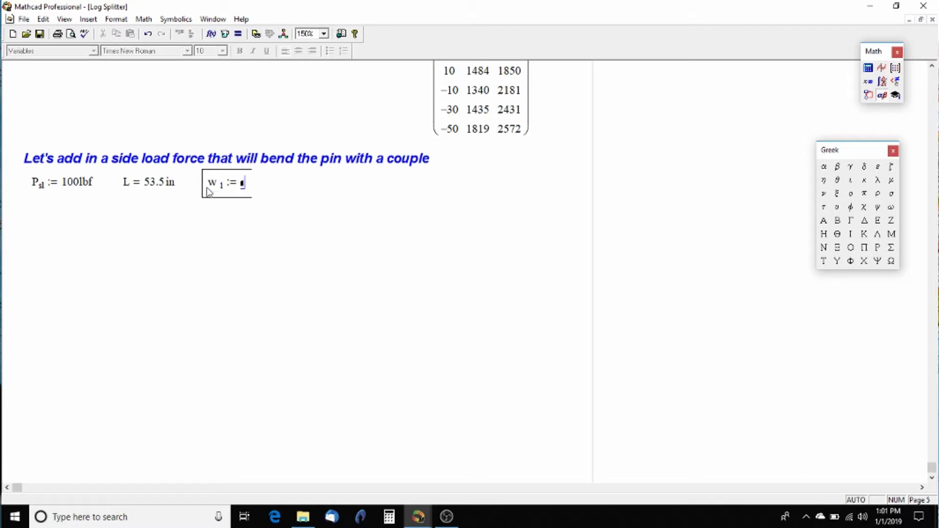
text(0.)
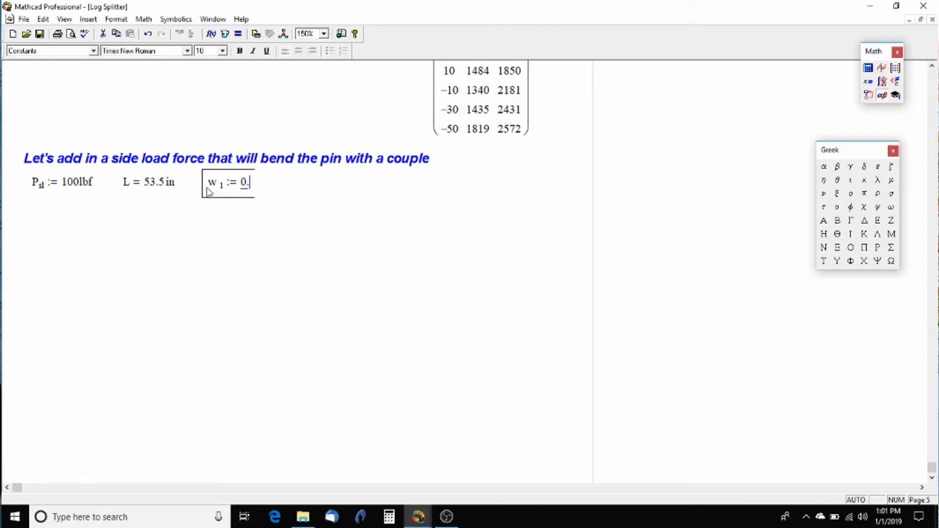
text(25)
text(*in)
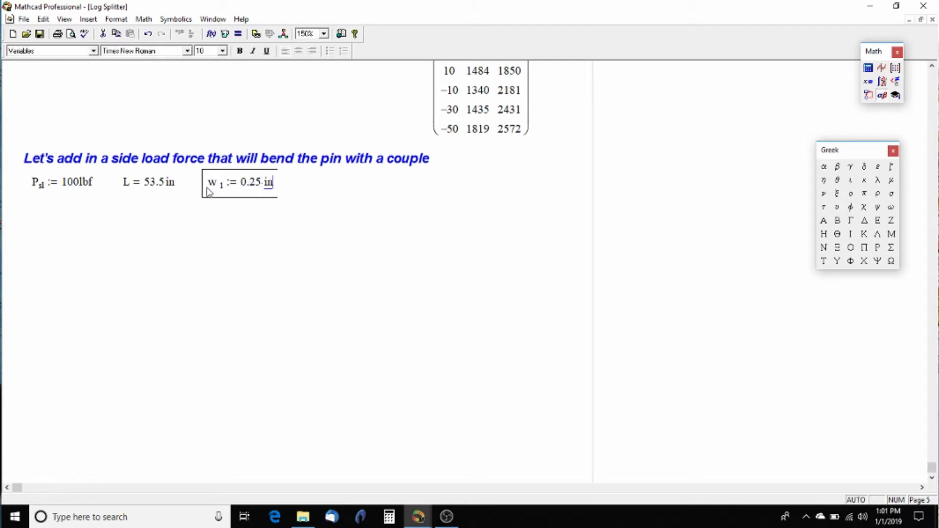
key(Right)
key(Right)
key(Right)
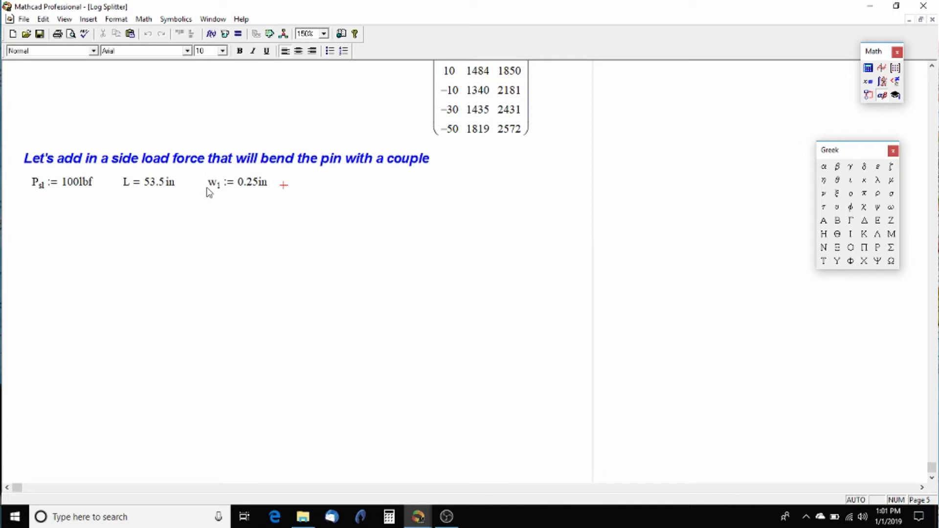
key(Right)
text(w.3:)
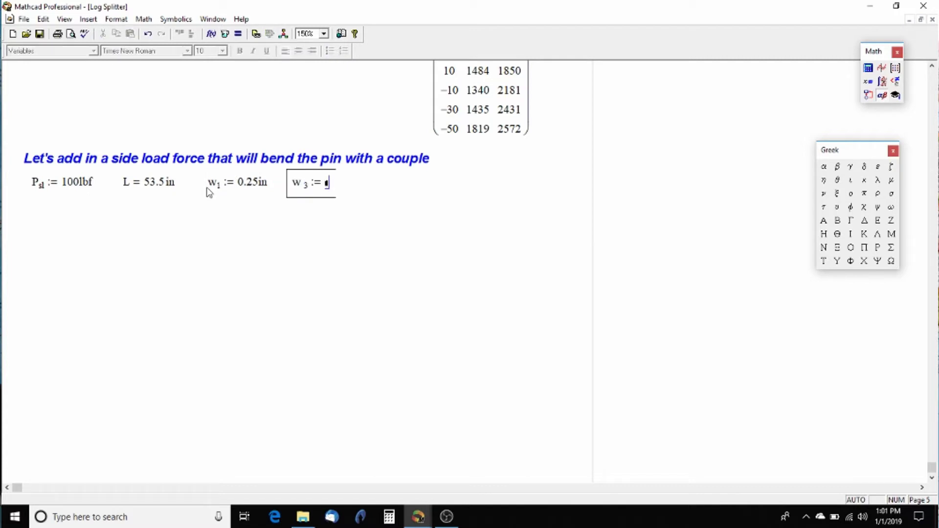
text(w.1)
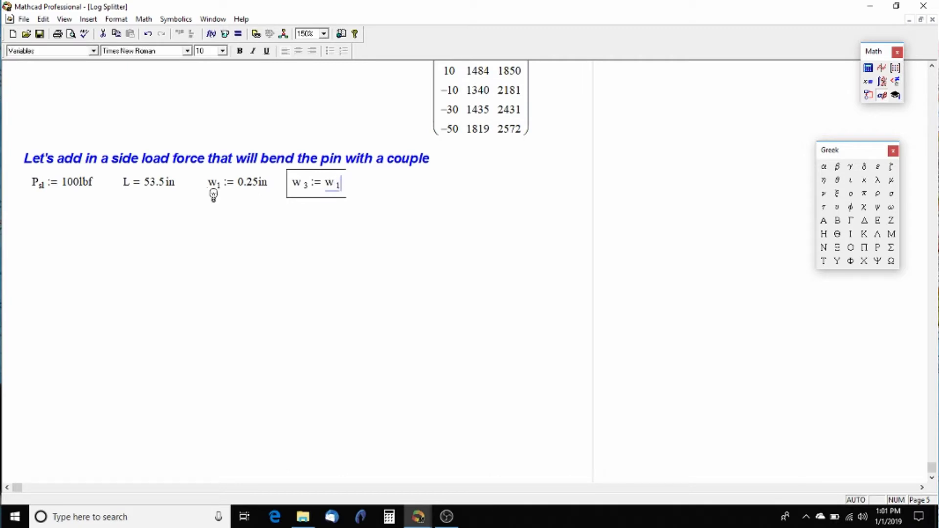
key(Right)
key(Right)
text(w.2:1.)
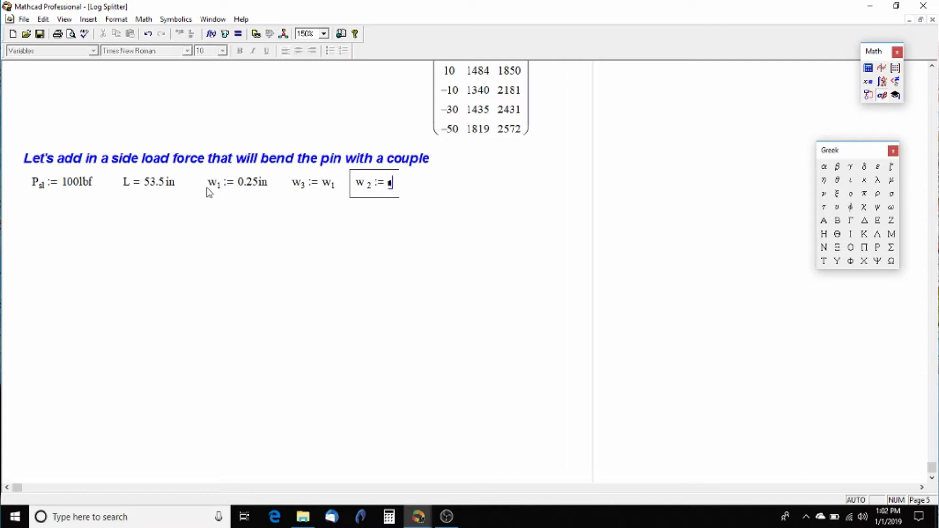
text(5in)
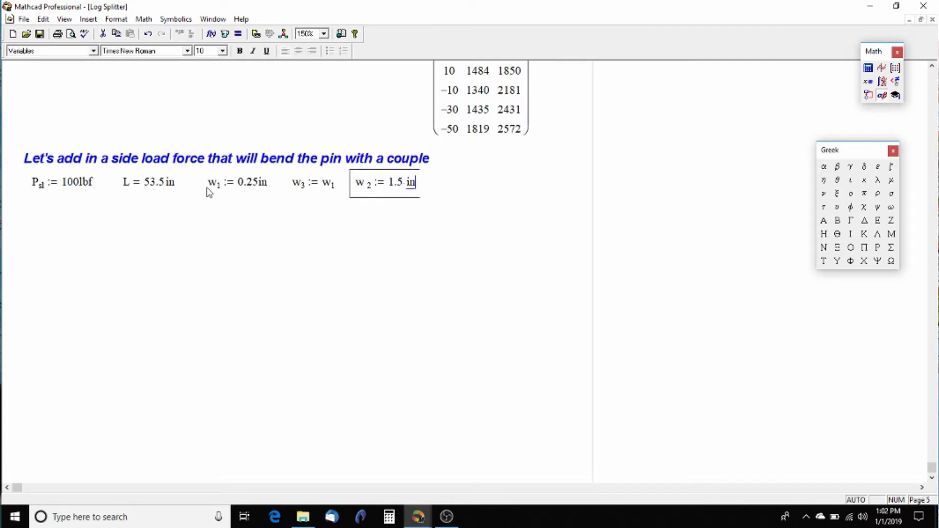
key(Right)
key(Right)
text(cc )
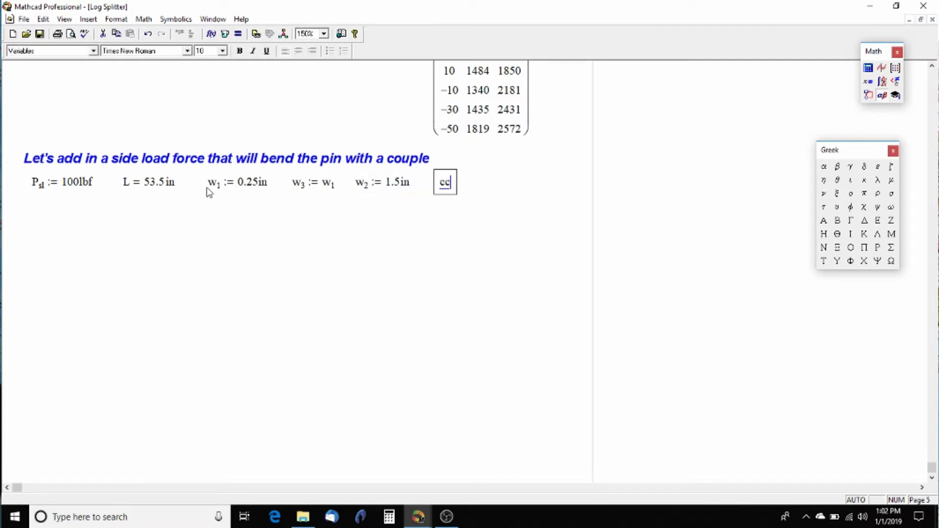
text(:= 2.0)
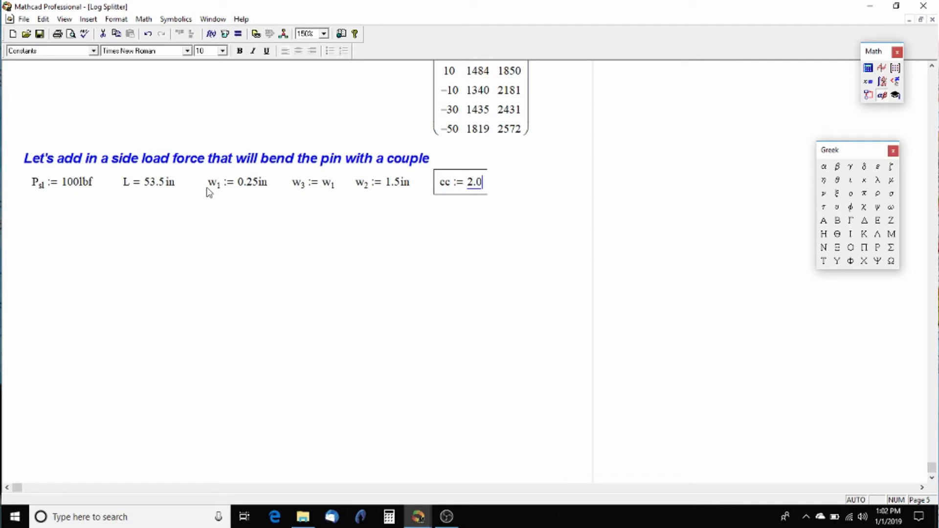
text(0·in)
- Below the inputs, define g1 := cc − w2 − w1/2 − w3/2
click(212, 216)
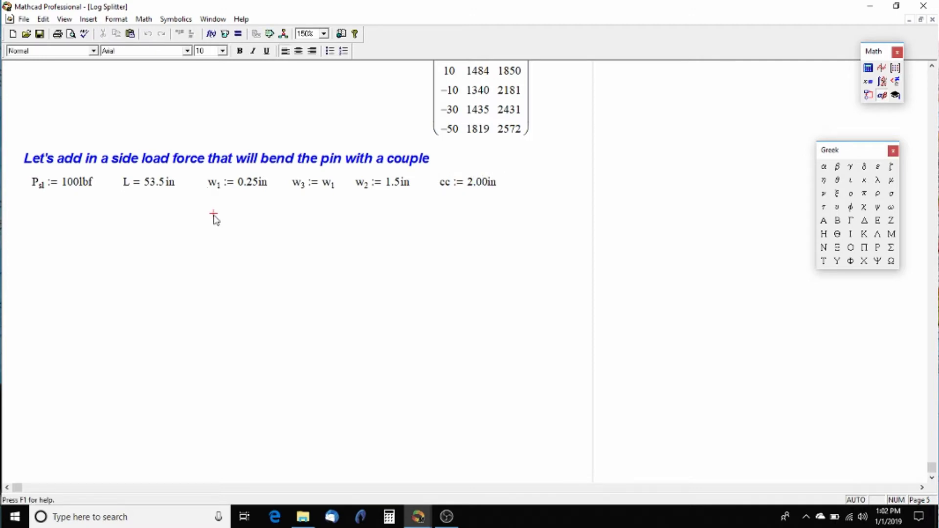
text(g.1)
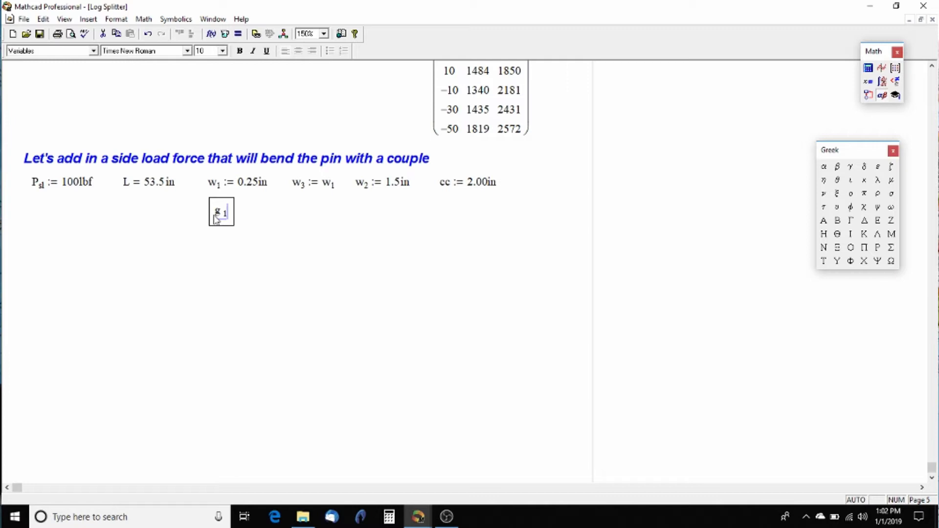
key(shift+colon)
text(cc)
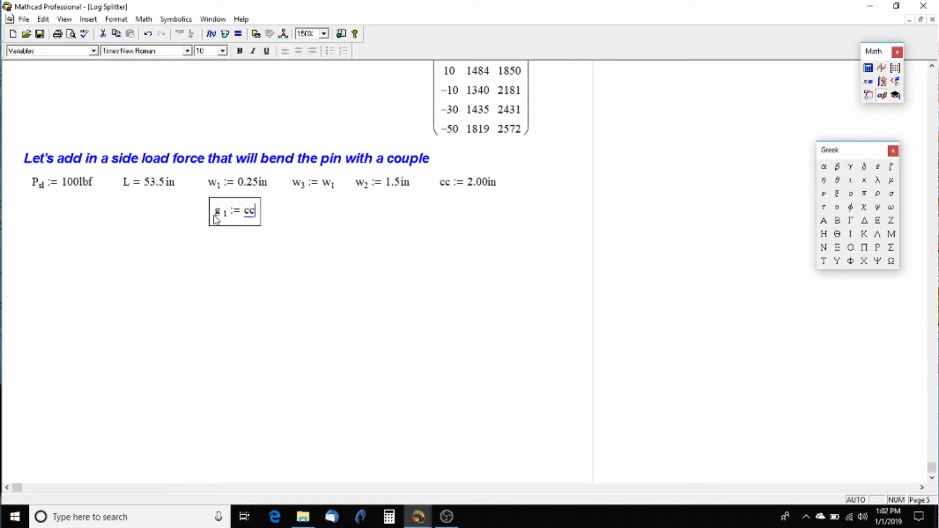
text(-w.2)
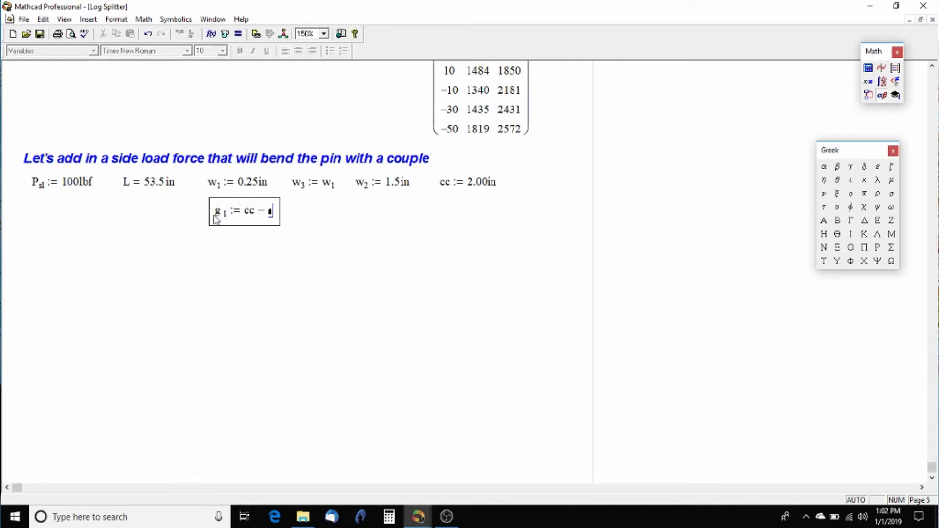
text(-w.1)
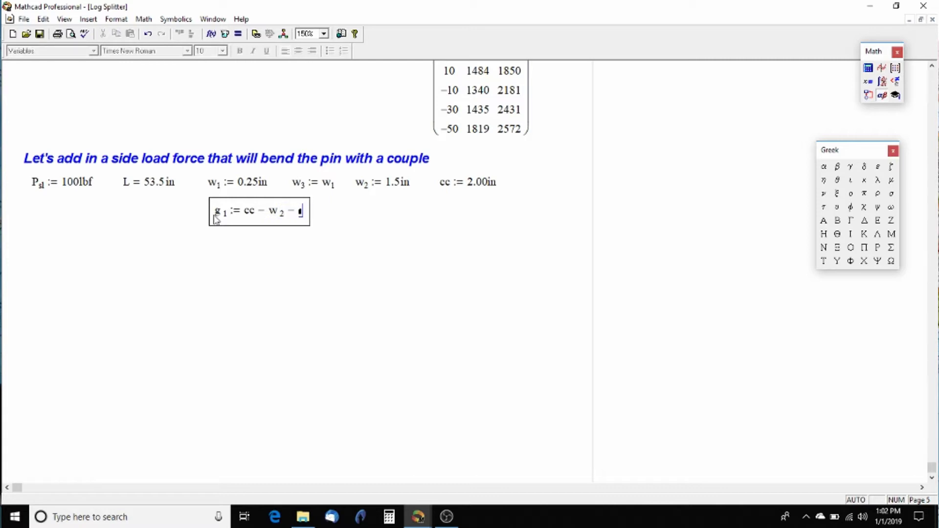
text(/2)
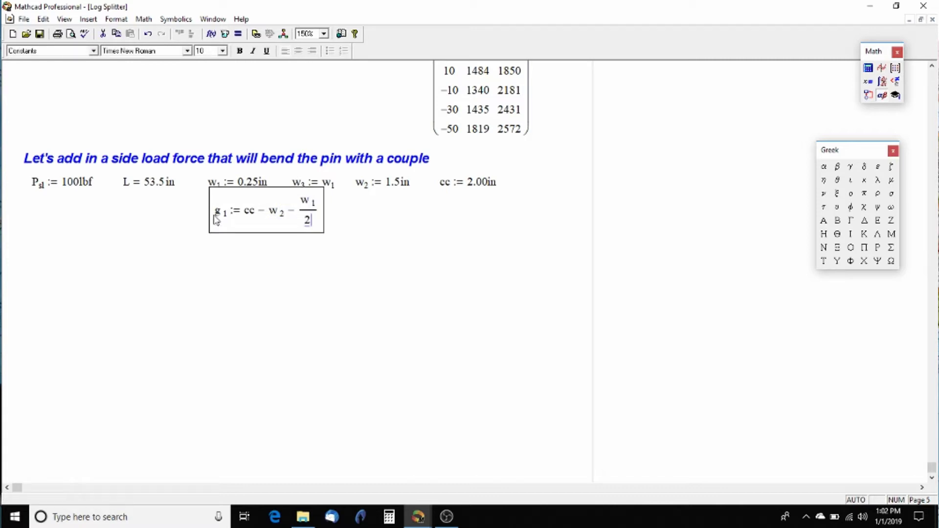
text(-w.3)
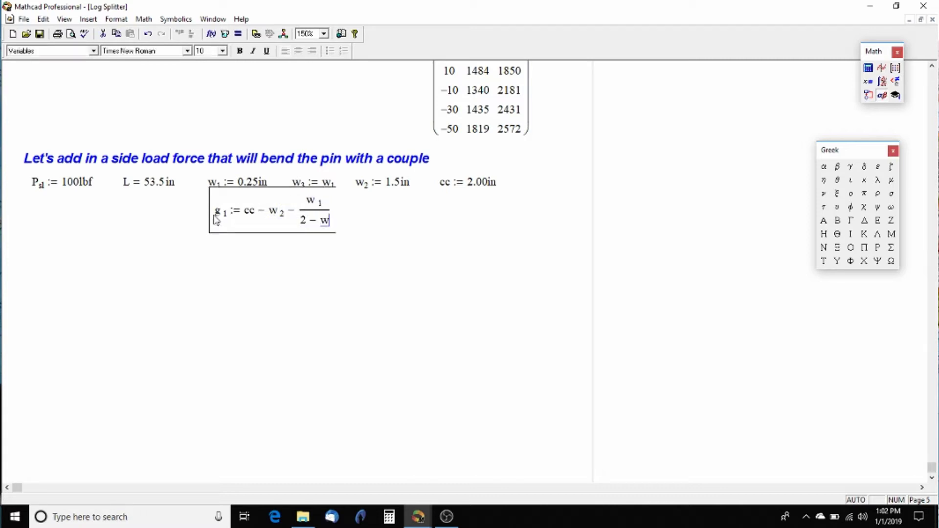
text(/)
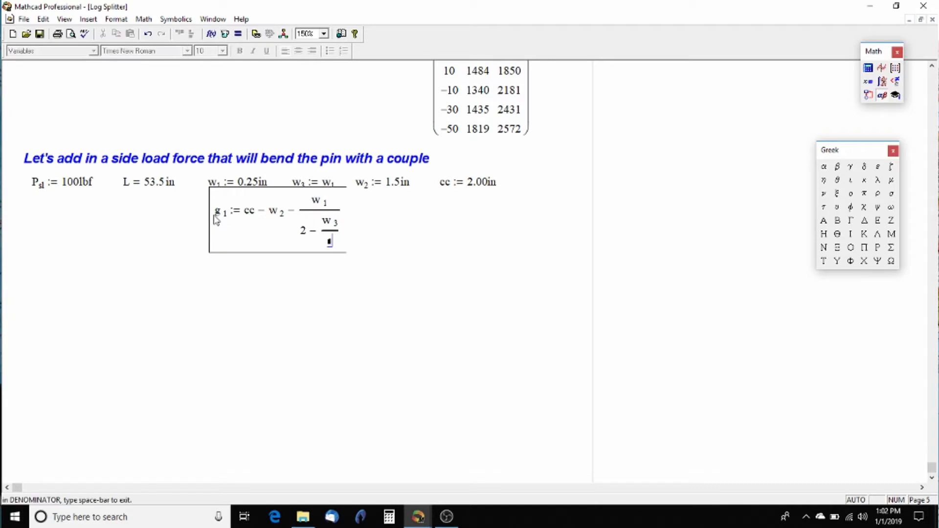
key(BackSpace)
key(BackSpace)
key(BackSpace)
key(BackSpace)
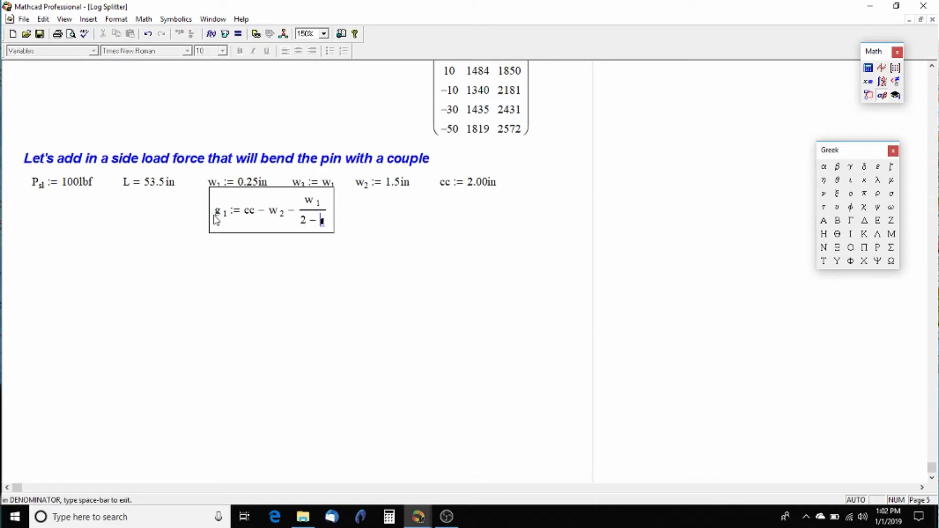
text(-)
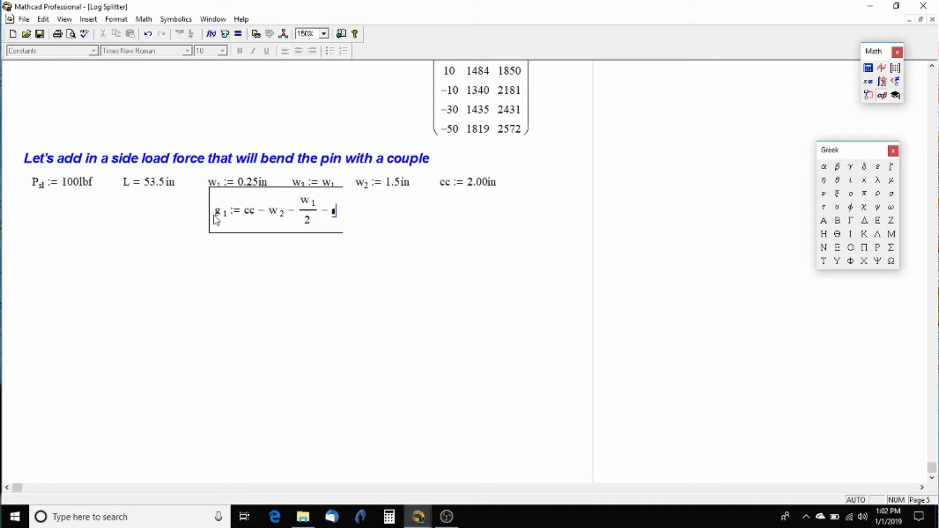
text(w.3/)
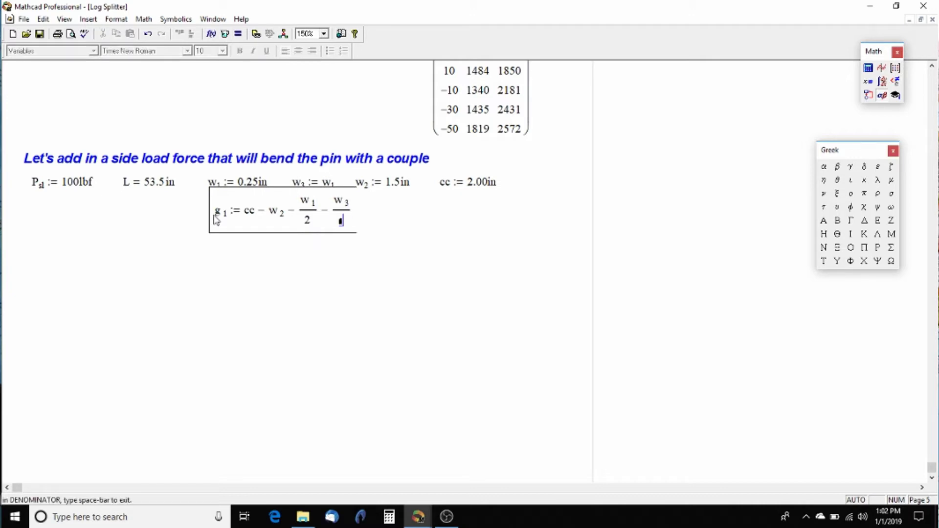
text(2)
key(Return)
- Evaluate g1 with its result shown in inches (0.25 in)
text(g)
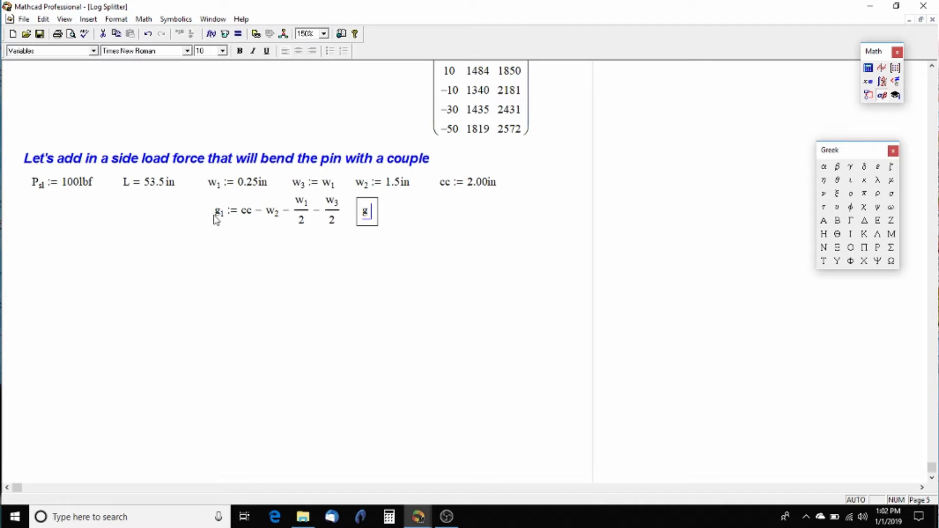
text(.1=)
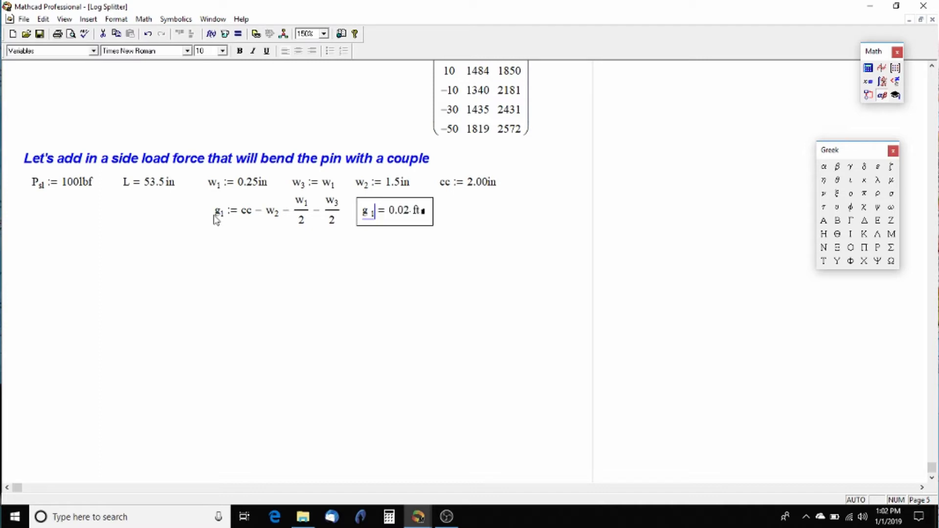
click(421, 212)
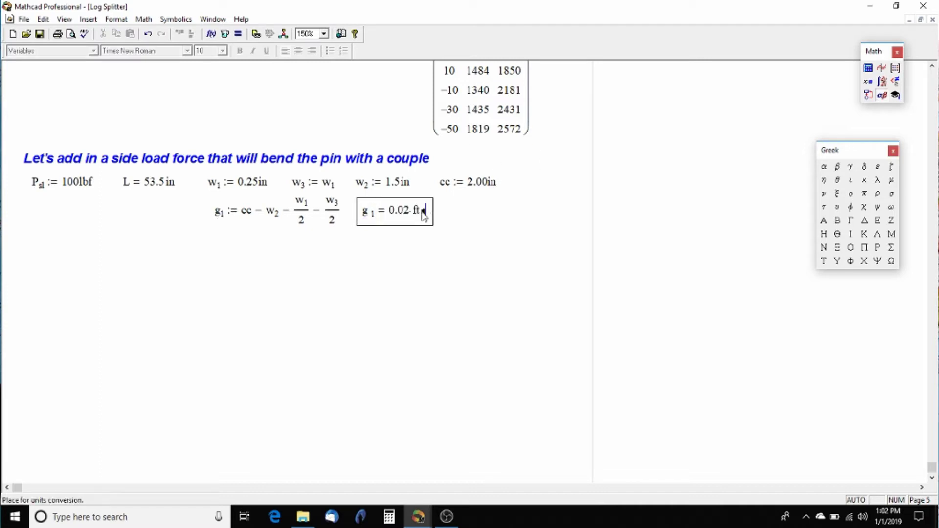
text(in)
key(Return)
click(410, 263)
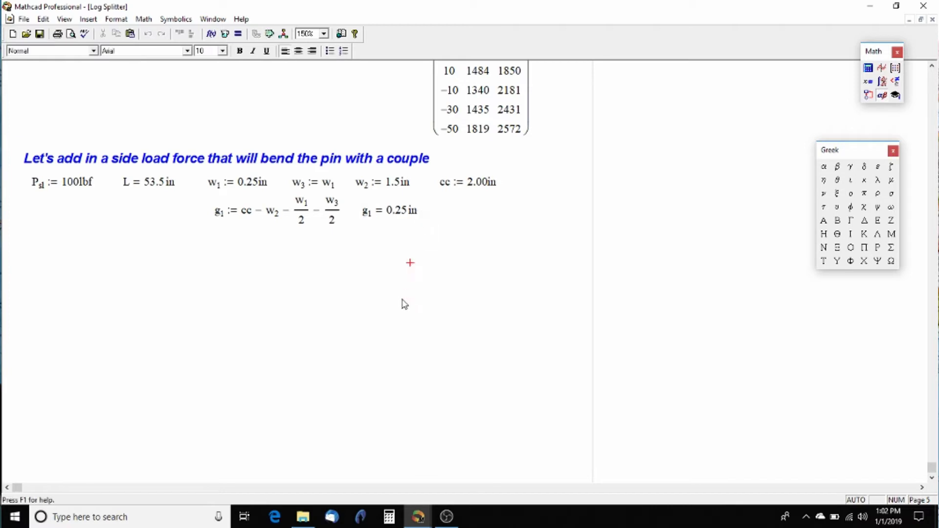
- Define the side-load moment M_sl := P_sl·L·cos(θ)
scroll(239, 239, down, 2)
click(30, 207)
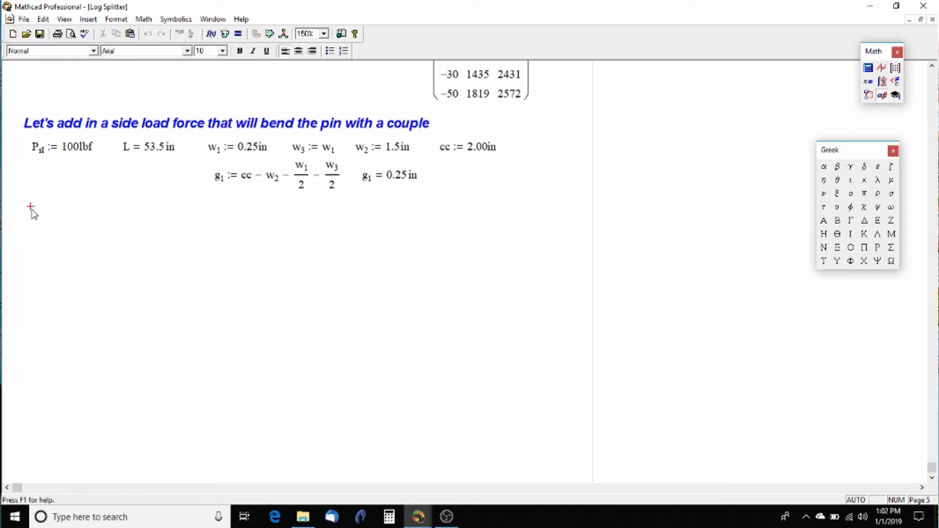
text(M.sl:)
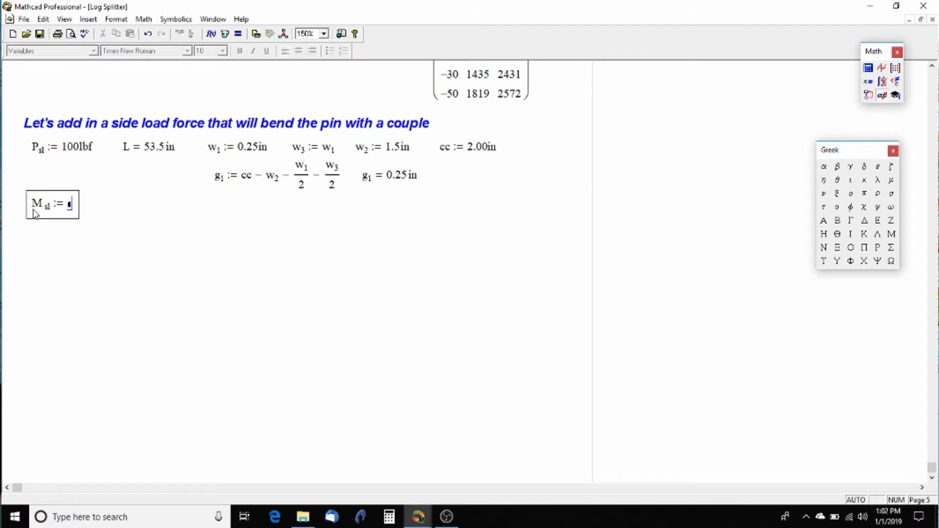
text(P.sl)
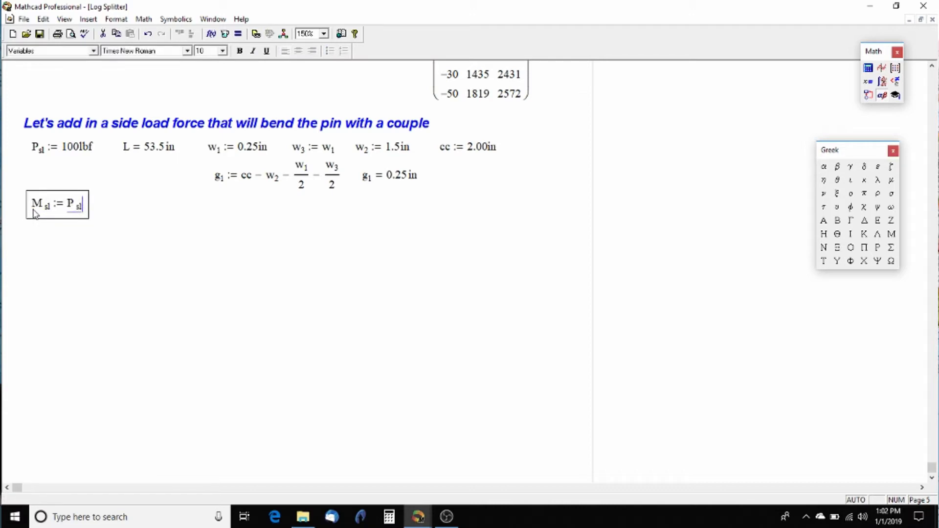
text(*L*c)
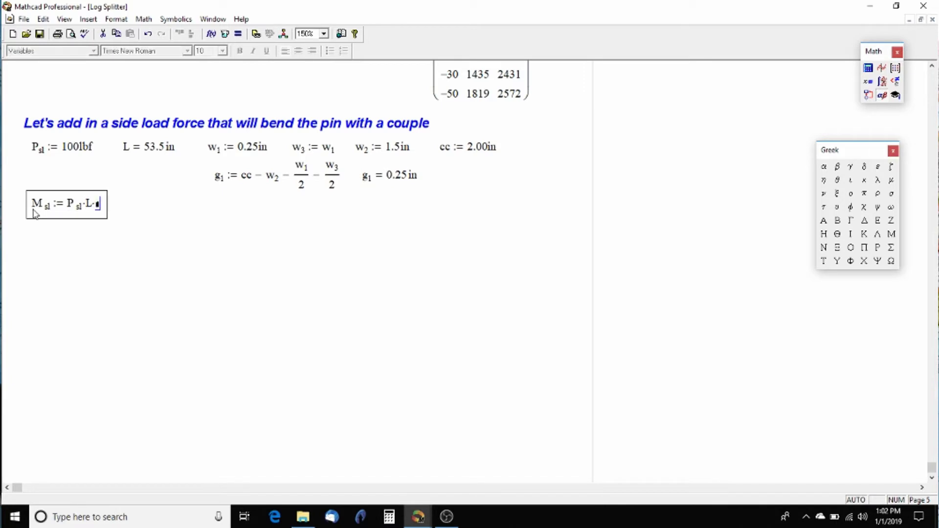
text(os()
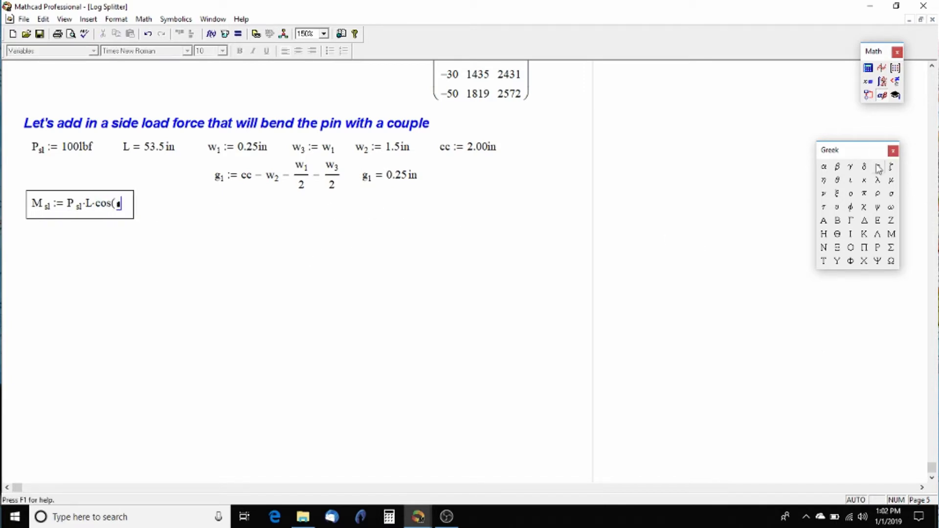
click(838, 181)
key(space)
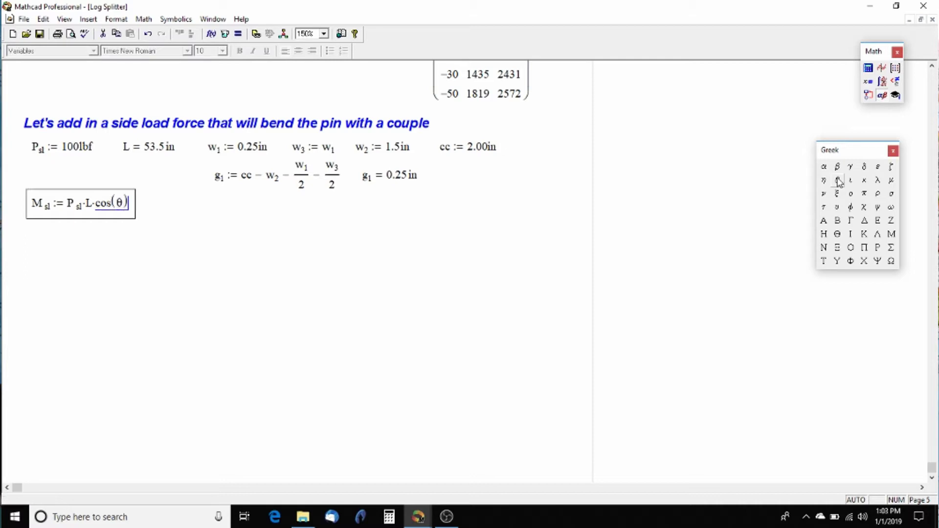
key(Right)
key(Right)
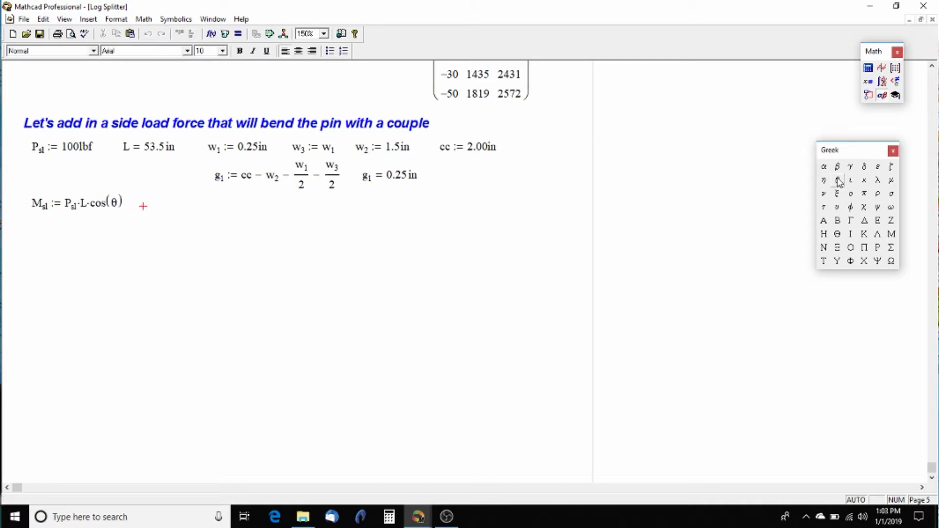
- Evaluate M_sl in in·lbf, giving 5350 in·lbf
text(M.sl)
text(= 14344.24 lb·ft²/sec²)
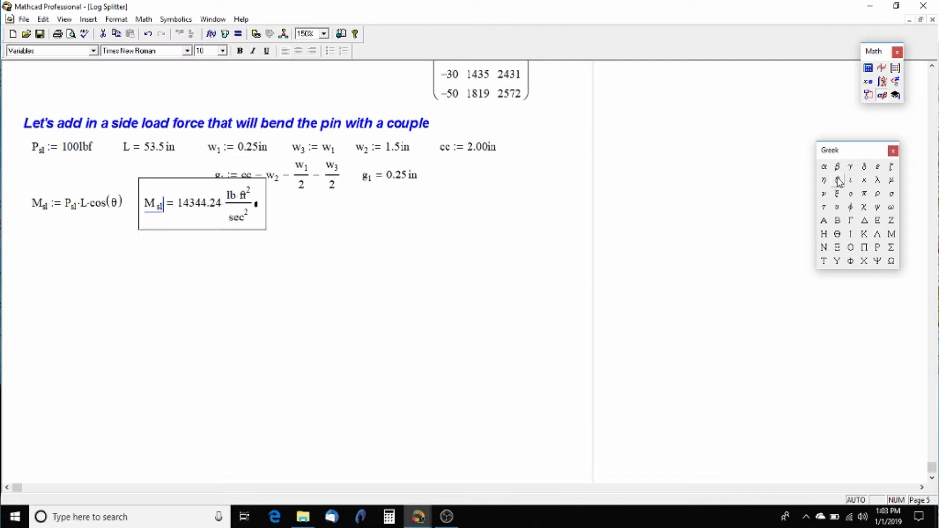
click(257, 208)
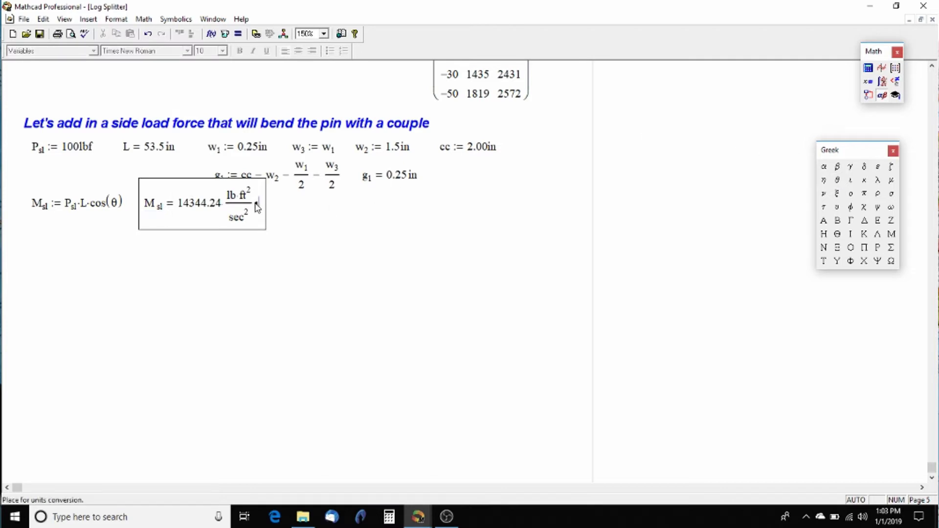
text(in*lbf)
key(Return)
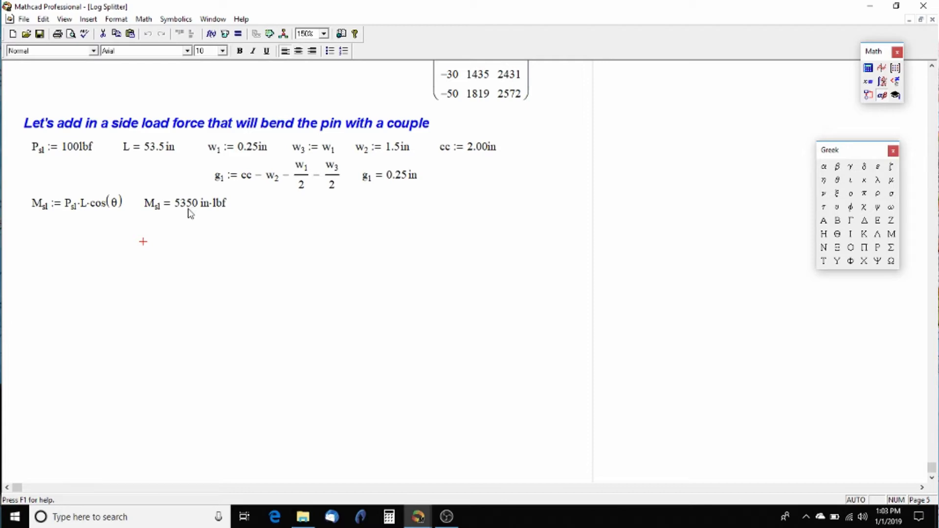
click(35, 234)
- Define F_sl := M_sl/cc and display its value as 2675 lbf
text(F.sl:)
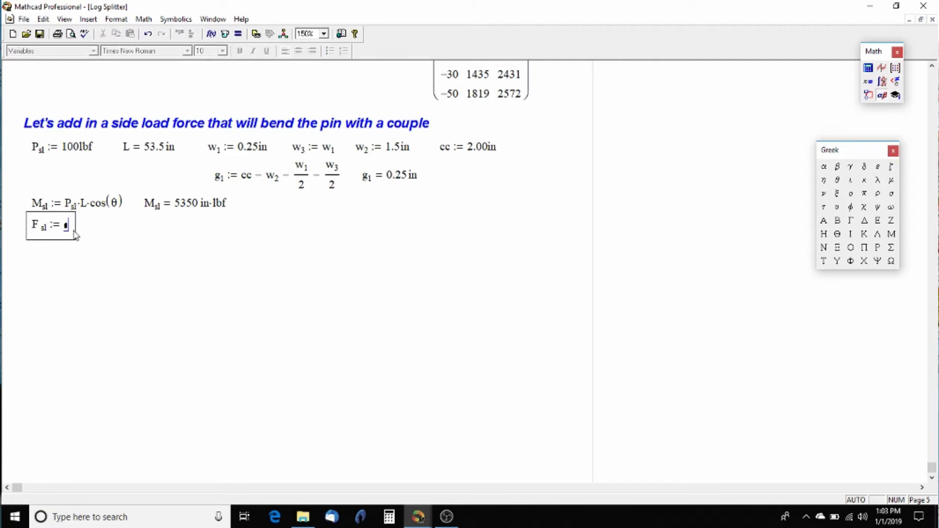
text(M.sl)
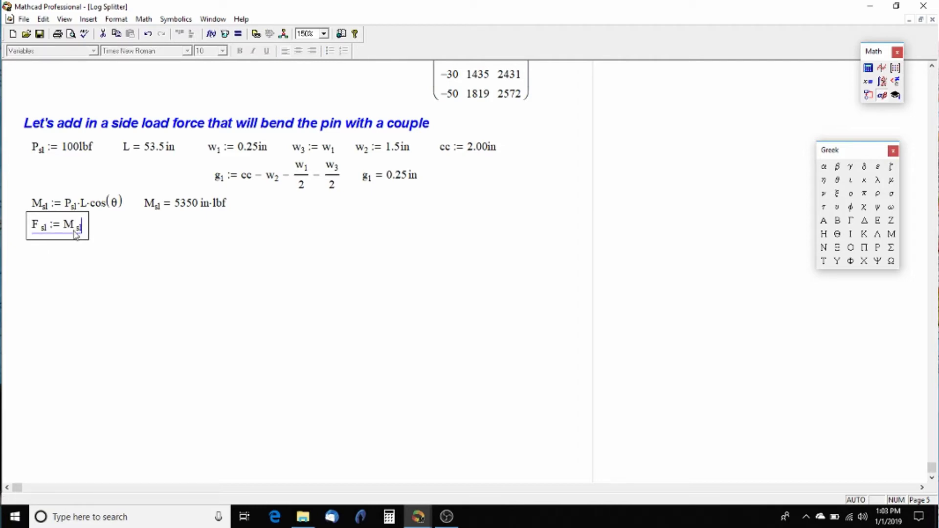
text(/cc)
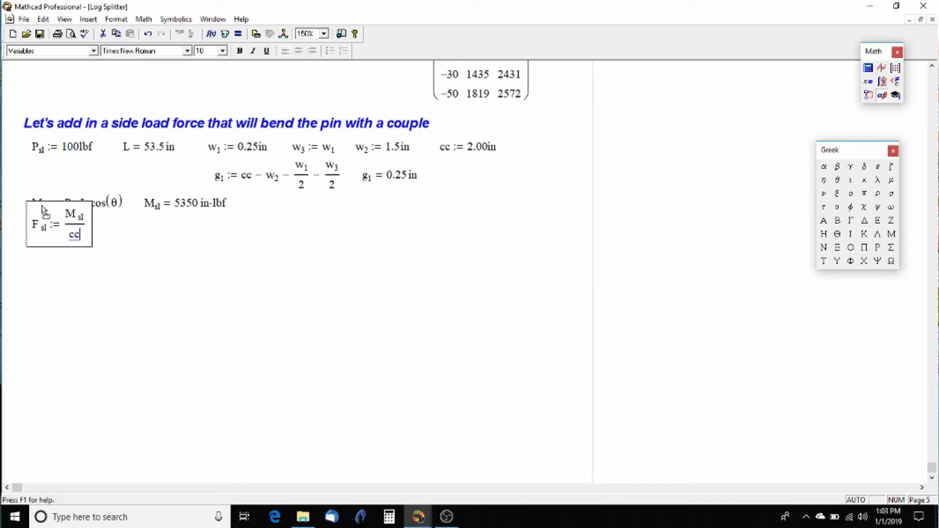
click(136, 238)
click(114, 249)
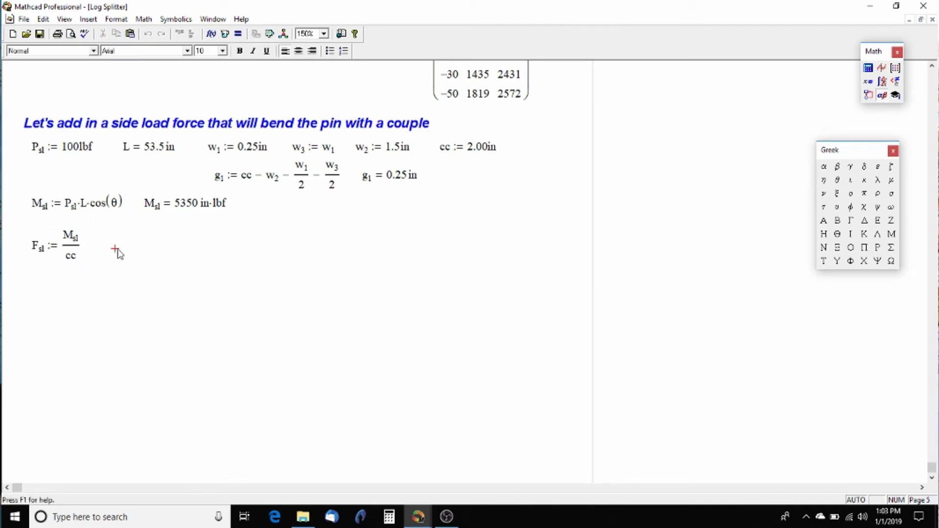
text(F.sl=)
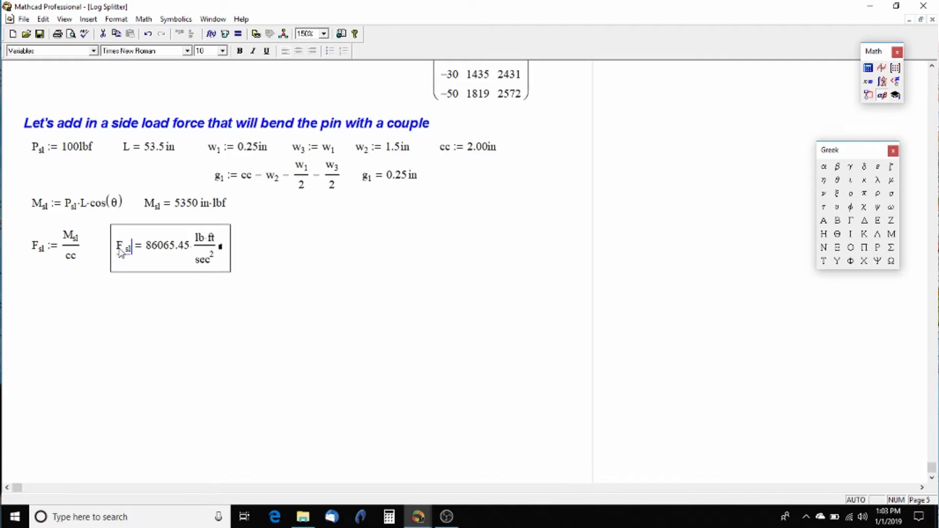
click(215, 248)
text(lbf)
key(Return)
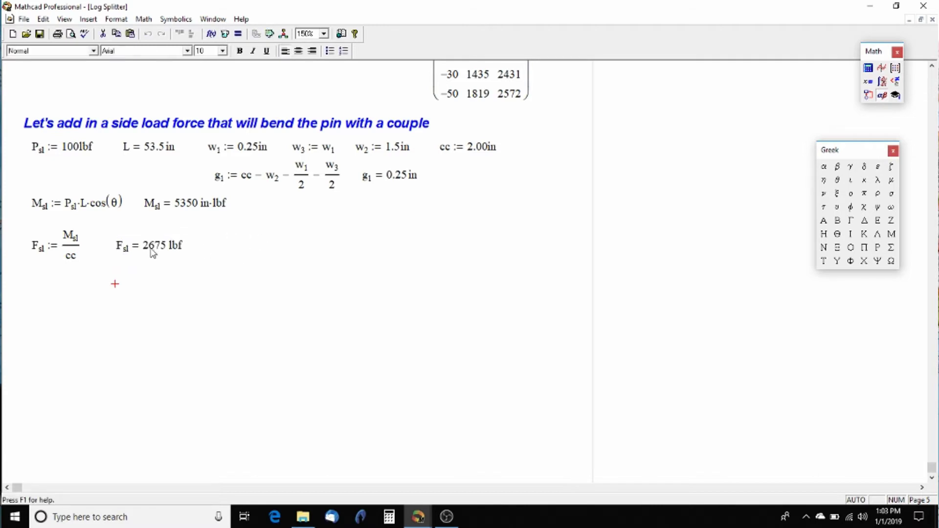
- After checking the θ table, define R_pin := 1819 lbf beside the F_sl result
scroll(294, 318, up, 3)
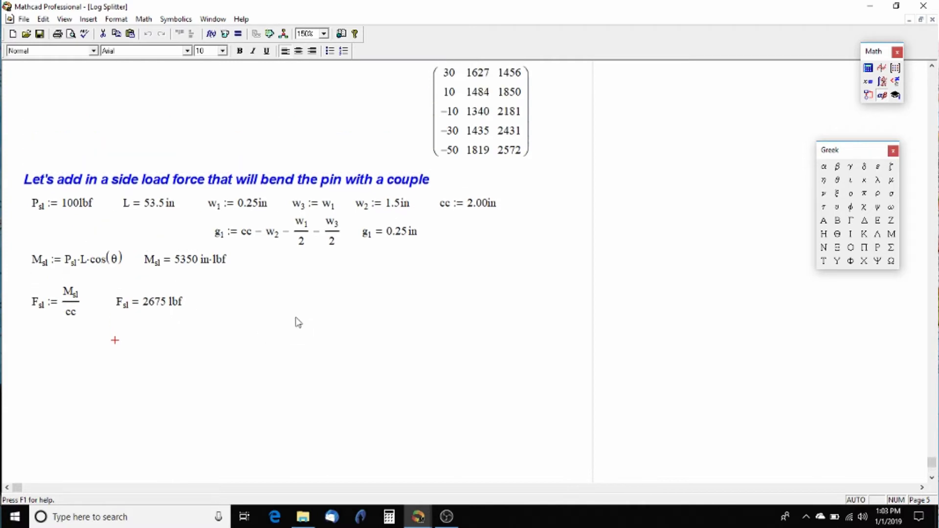
scroll(297, 323, up, 1)
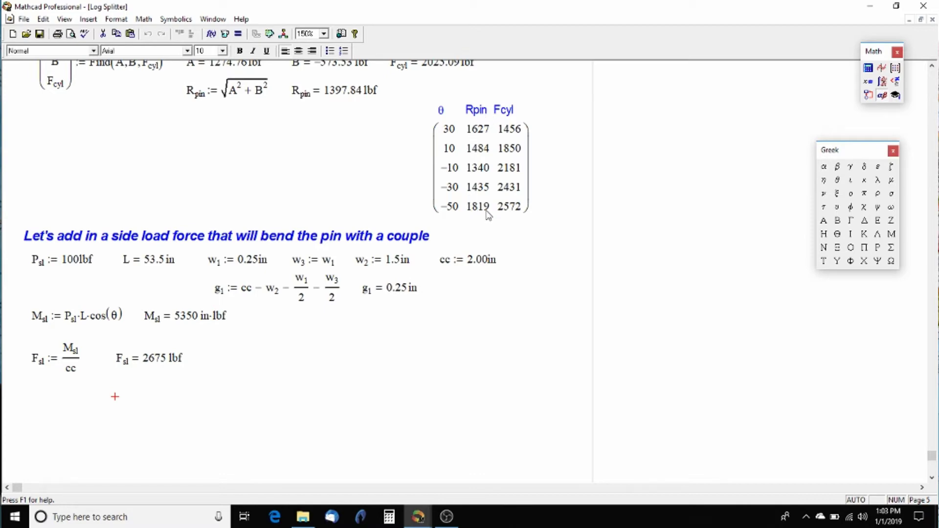
click(235, 361)
text(R.p)
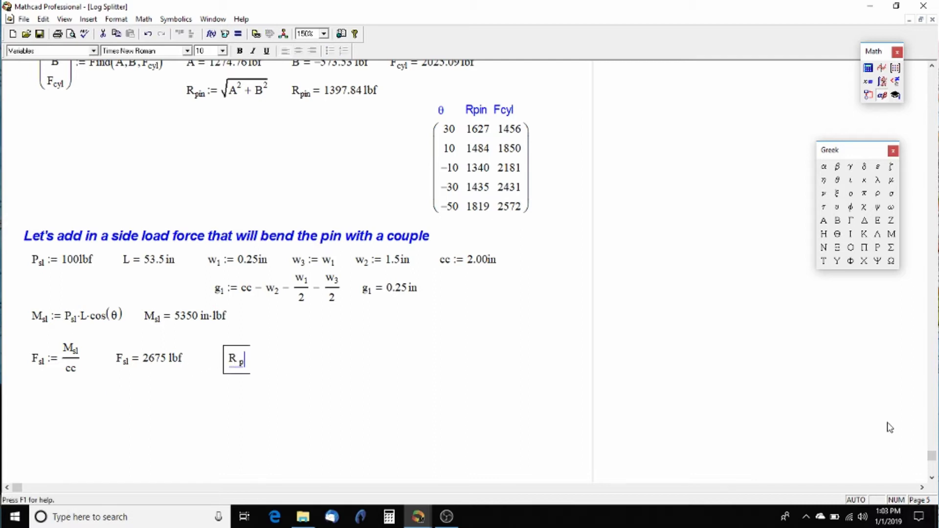
text(in :=)
text(:1819)
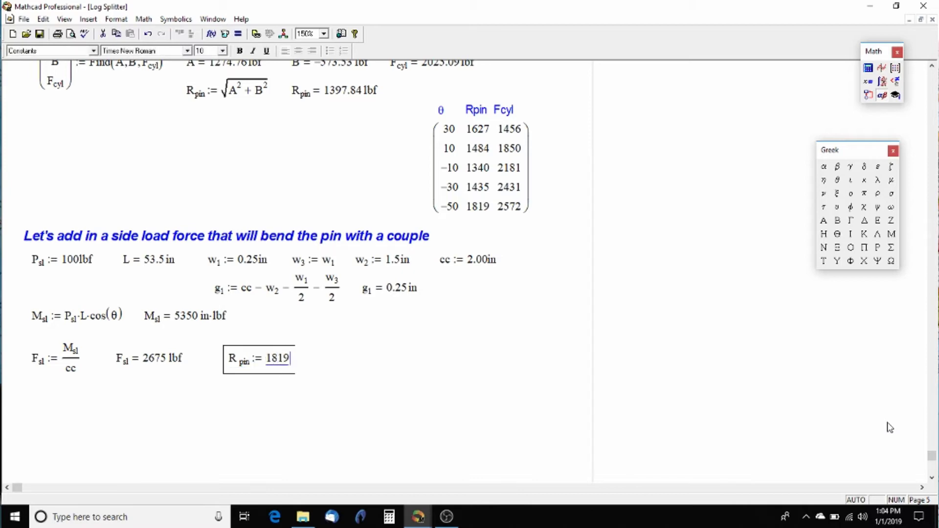
text(*lbf)
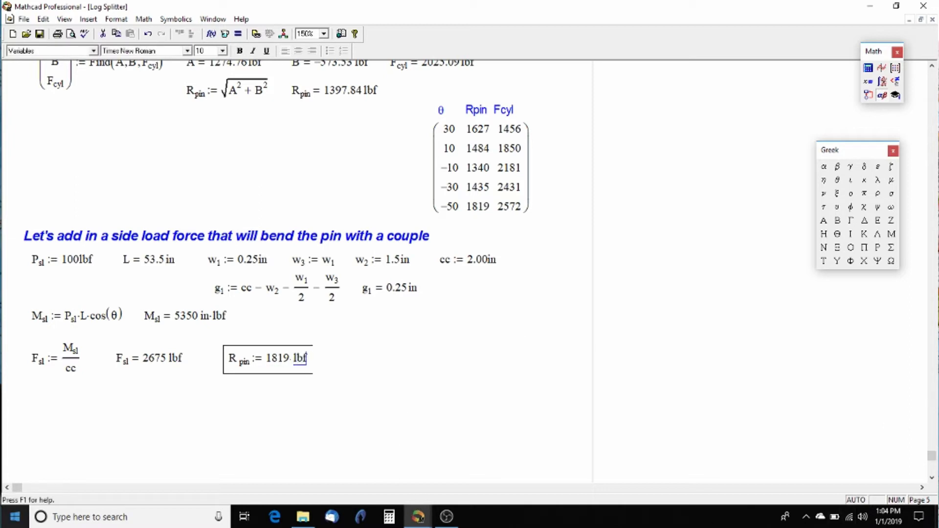
click(439, 356)
- Define the couple moment M := F_sl·(w1/2 + g1) + (F_sl/2)·(w2/2)
scroll(279, 371, down, 3)
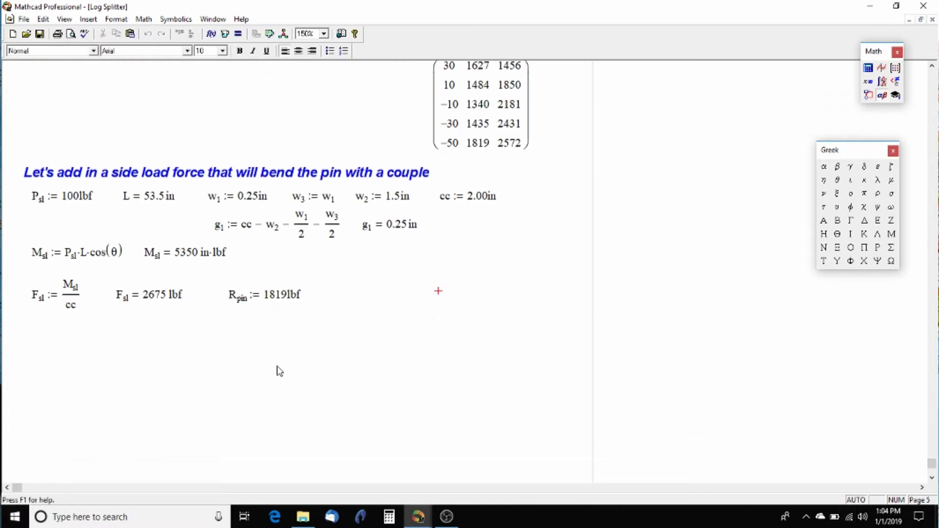
scroll(279, 371, up, 1)
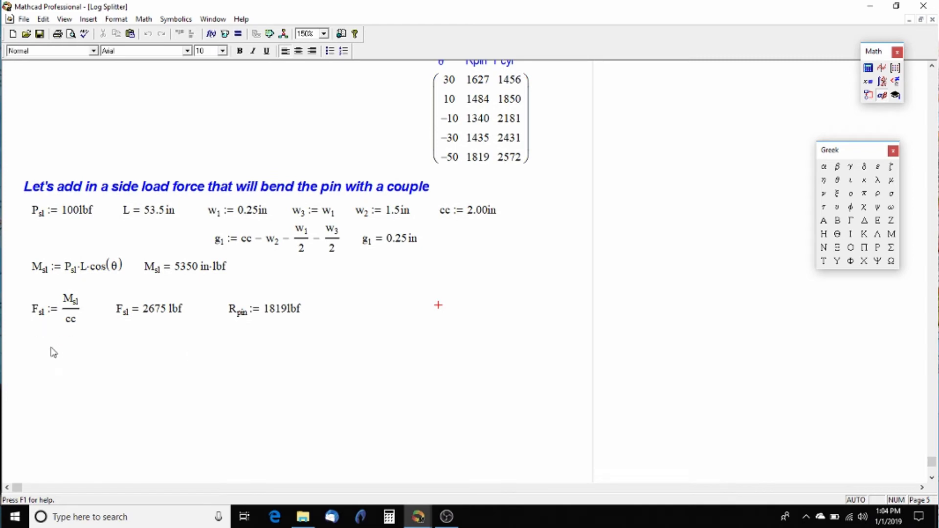
click(29, 345)
text(M:=)
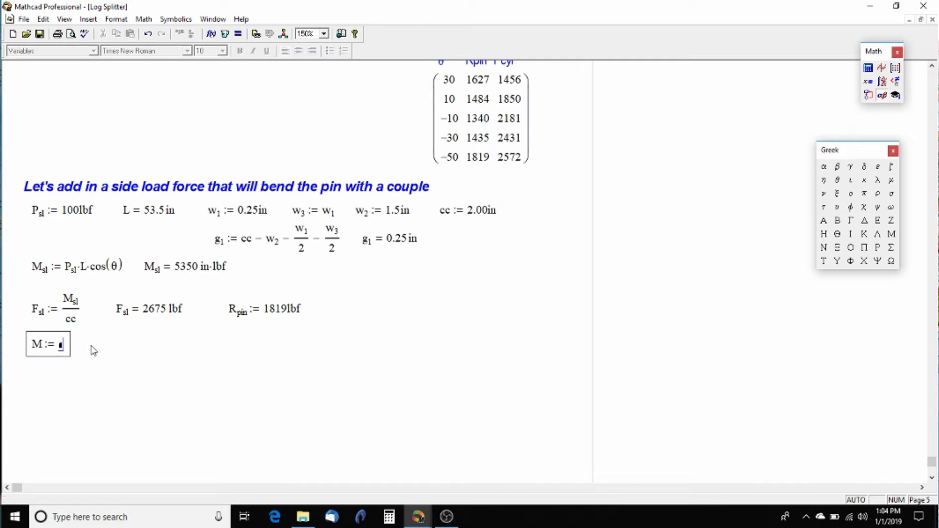
text(F.sl)
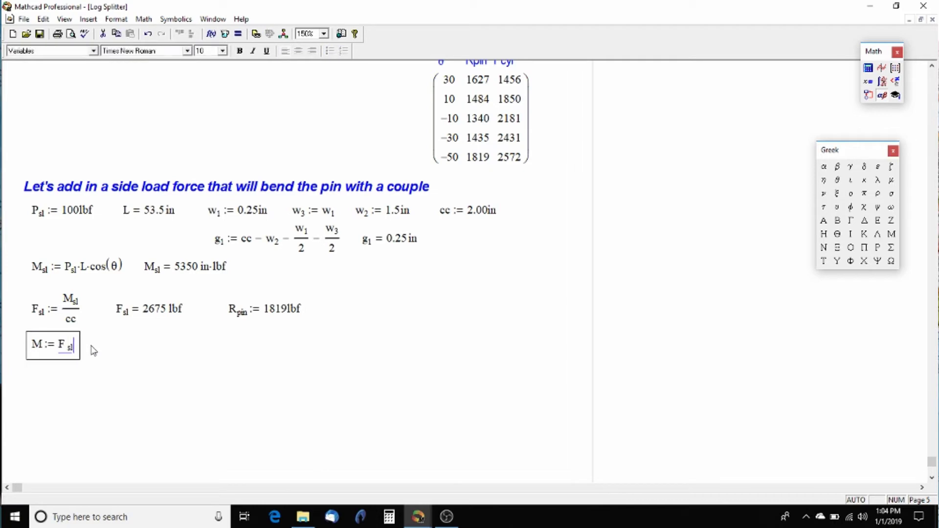
text(*)
text((w.1/)
text(2)
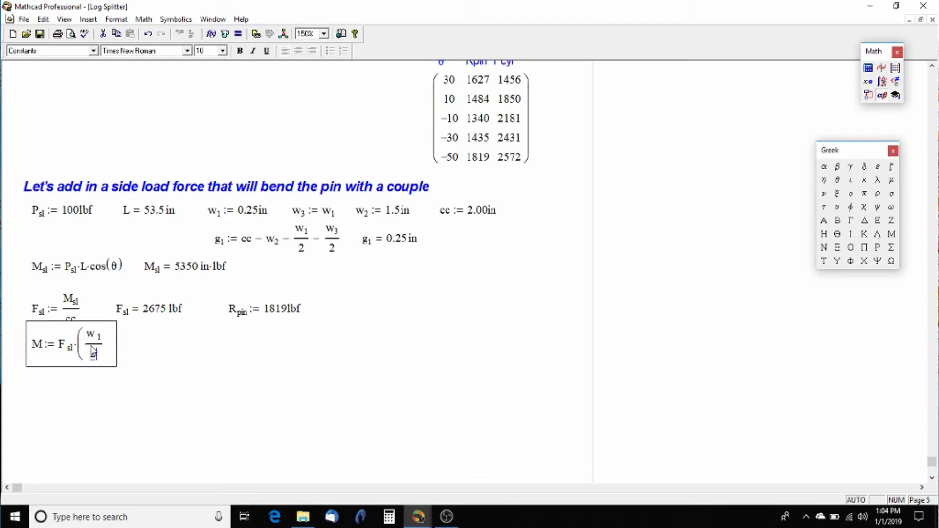
key(space)
text(+g.1)
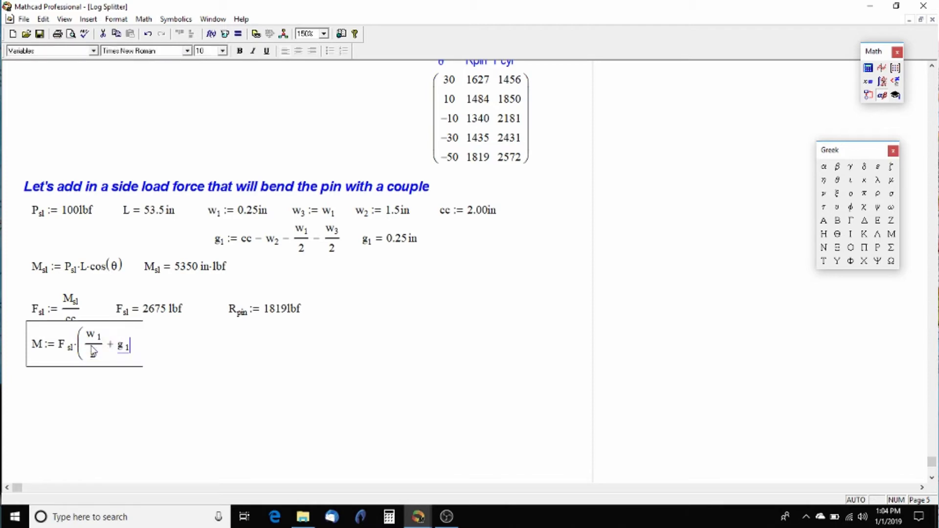
text())
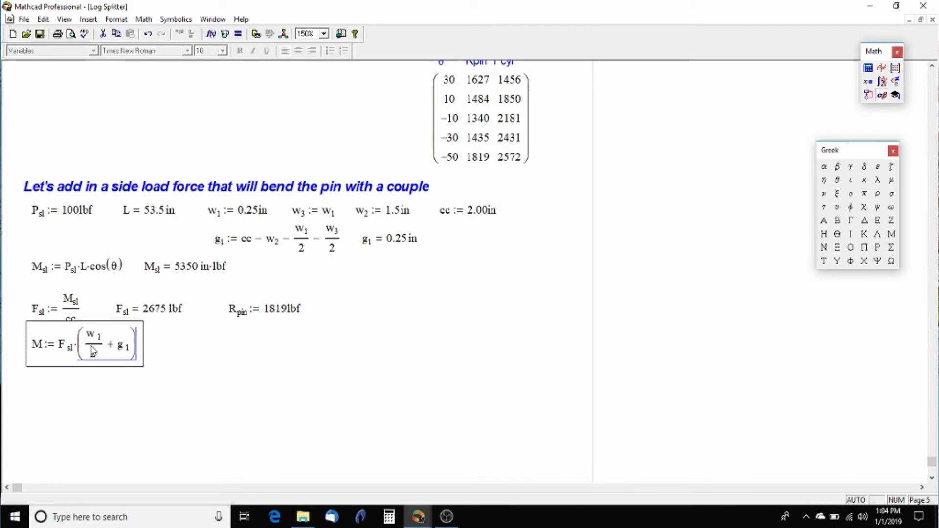
text(+)
text(F.sl)
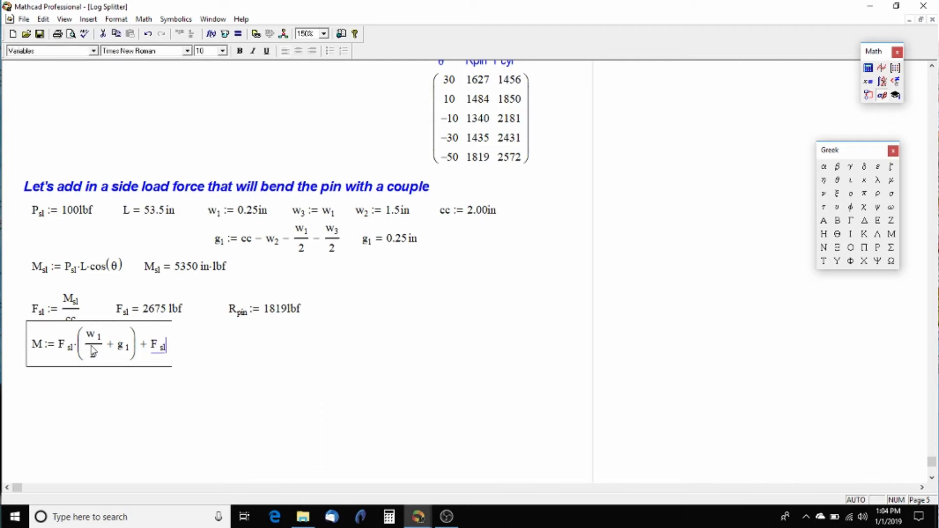
text(*)
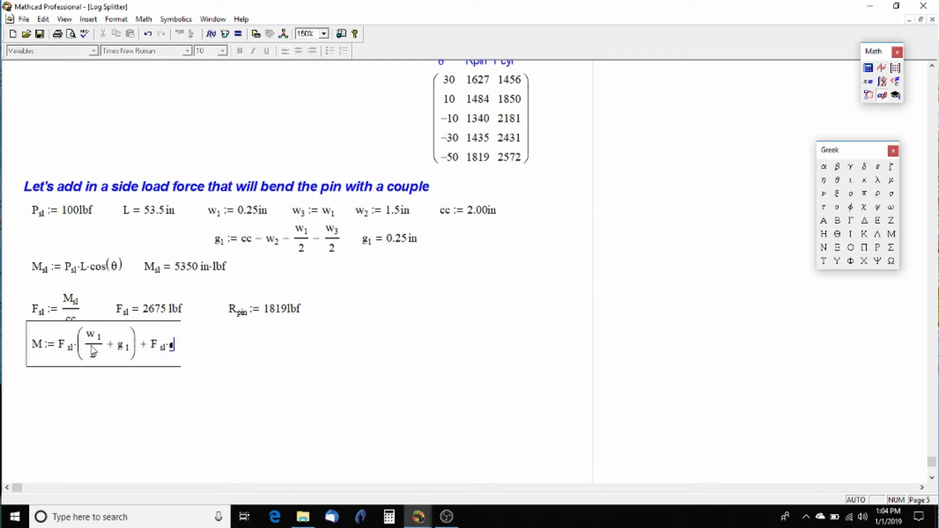
text((w.1)
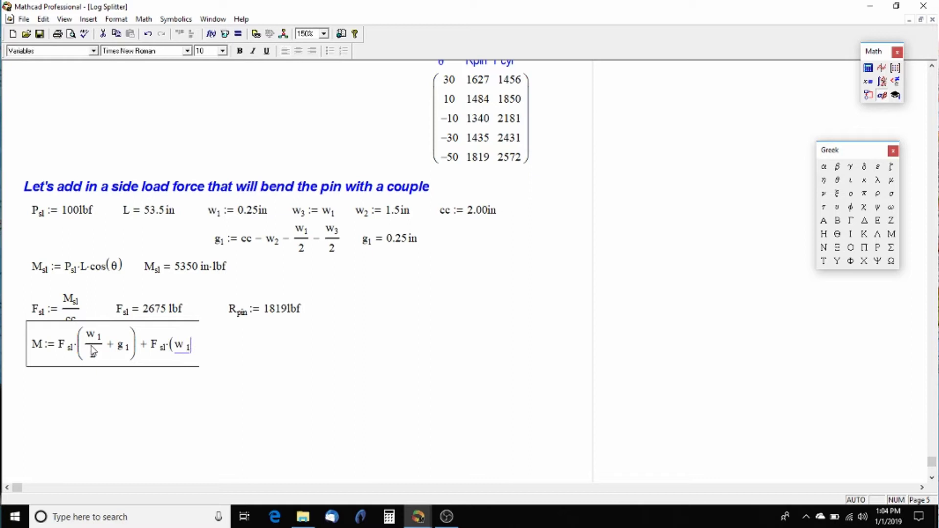
key(BackSpace)
key(BackSpace)
key(BackSpace)
key(BackSpace)
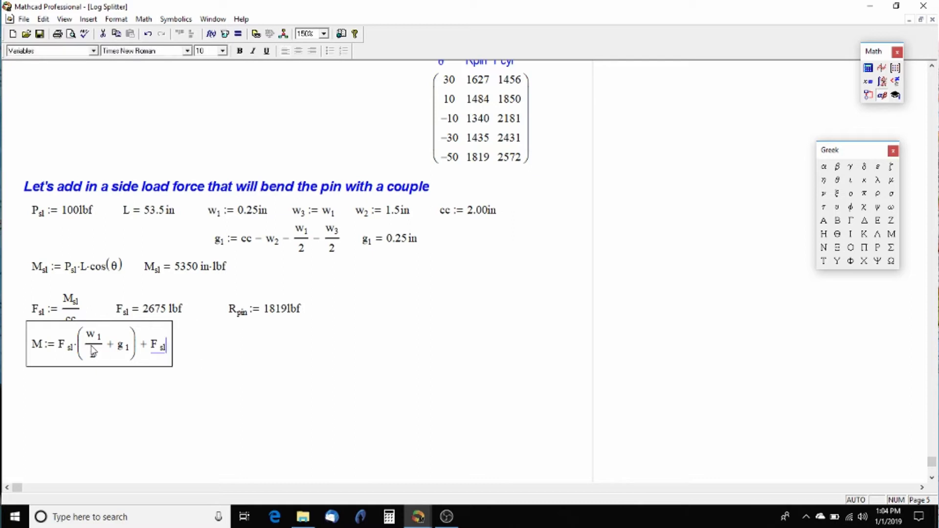
text(/2)
text(*)
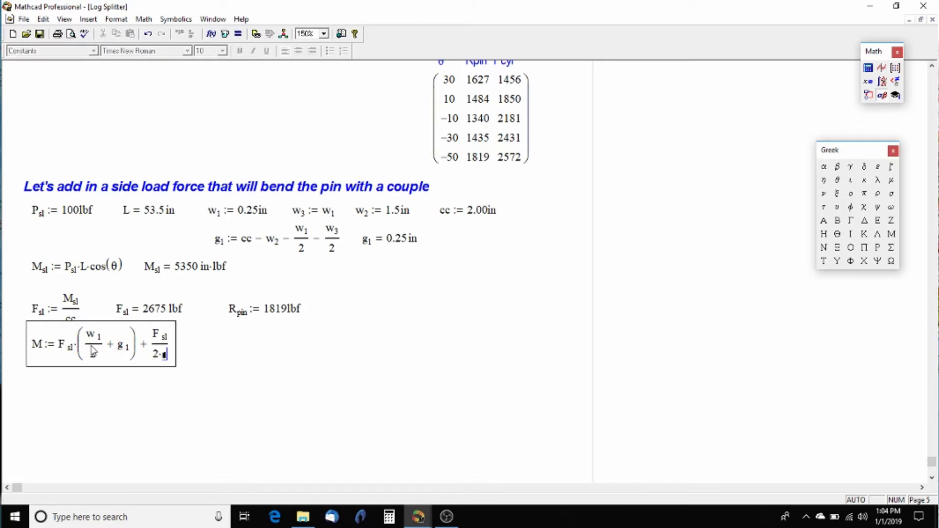
key(shift+Left)
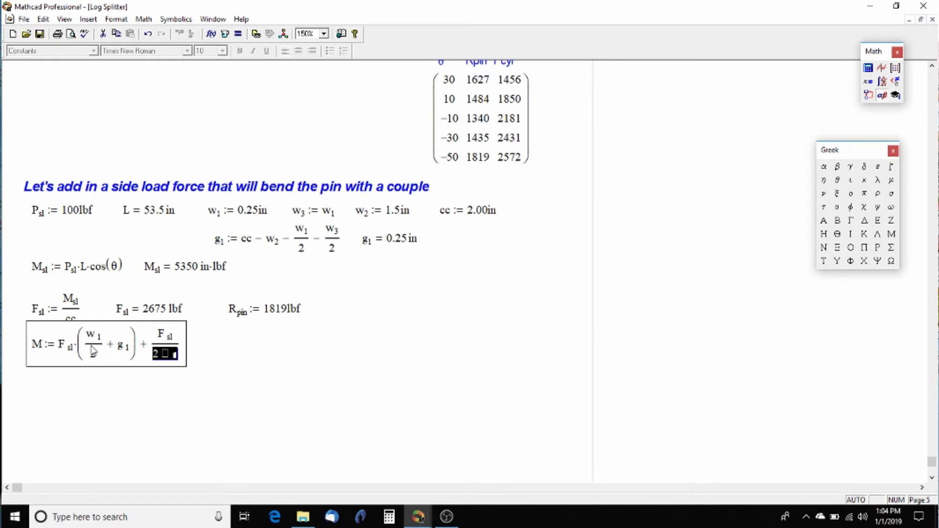
key(BackSpace)
key(space)
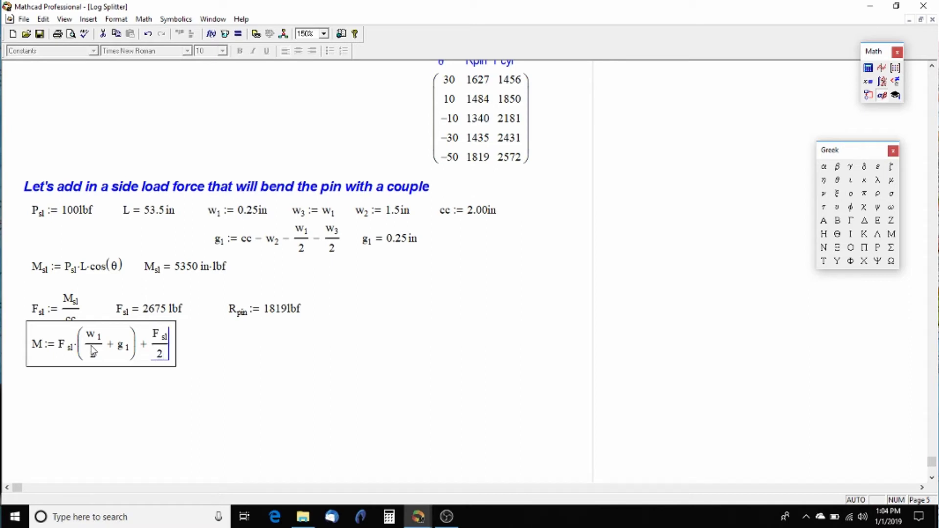
text(*w.2)
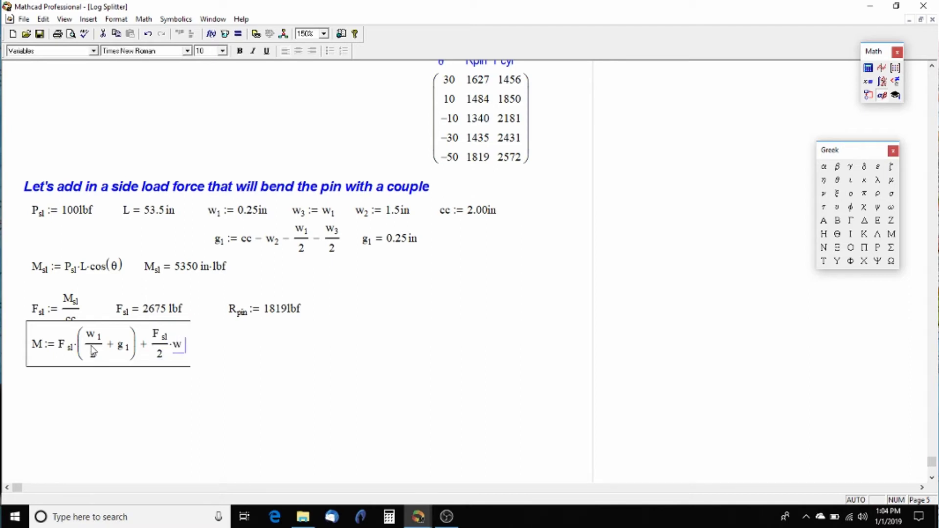
text(/2)
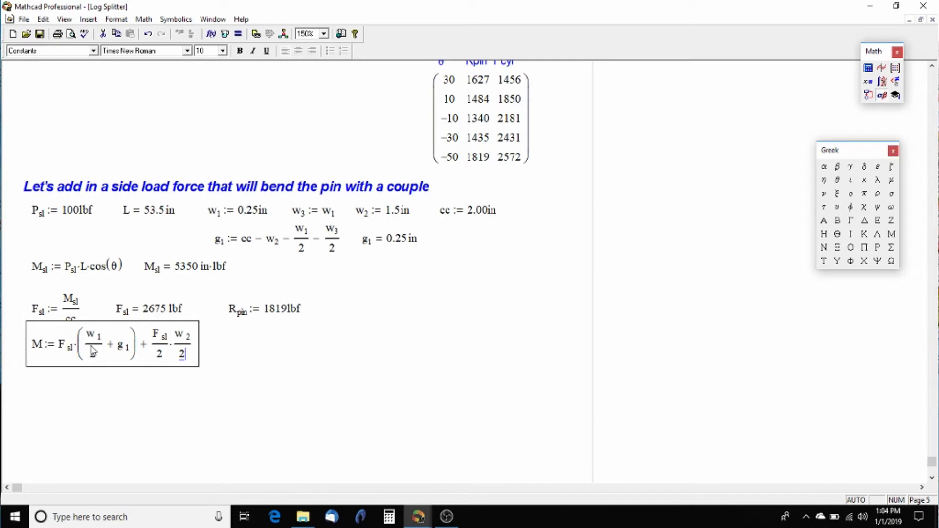
key(Return)
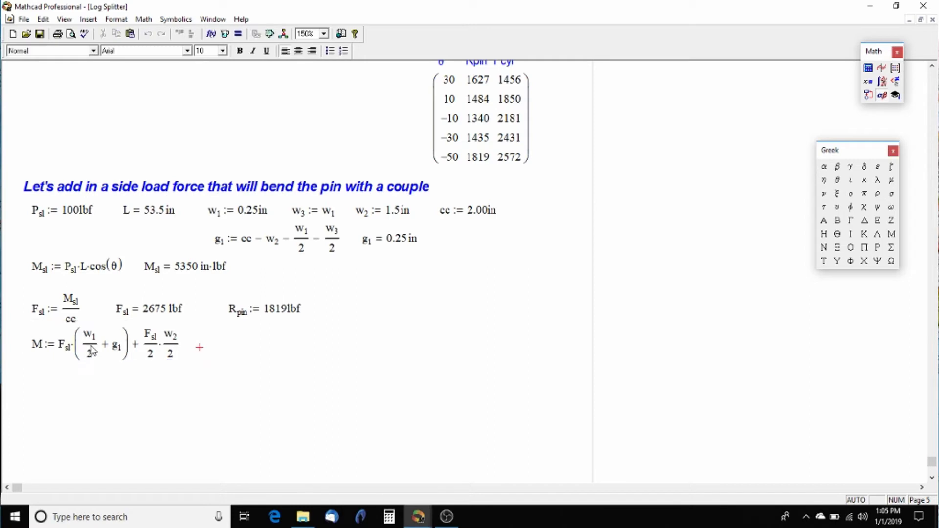
- Evaluate M in in·lbf, showing 2006.25 in·lbf
key(Right)
key(Right)
text(M )
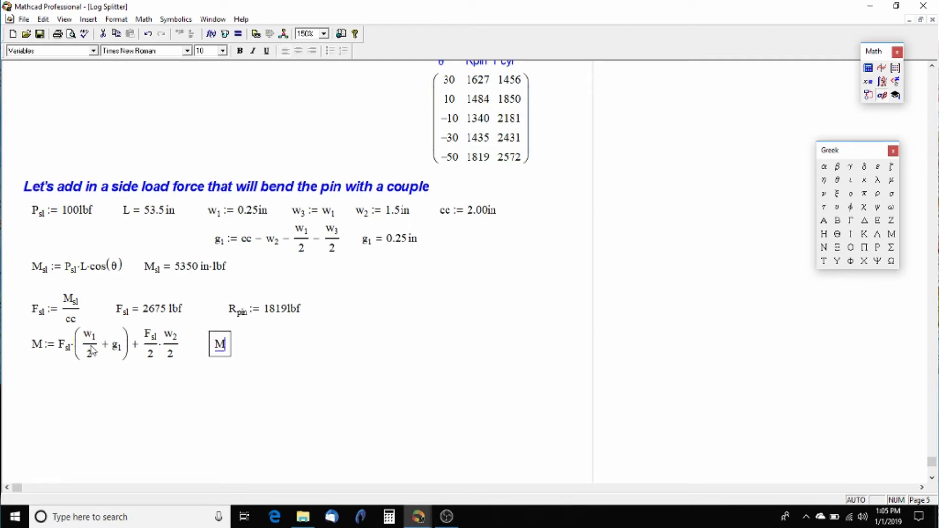
text(= 5379.09 lb ft^2/sec^2)
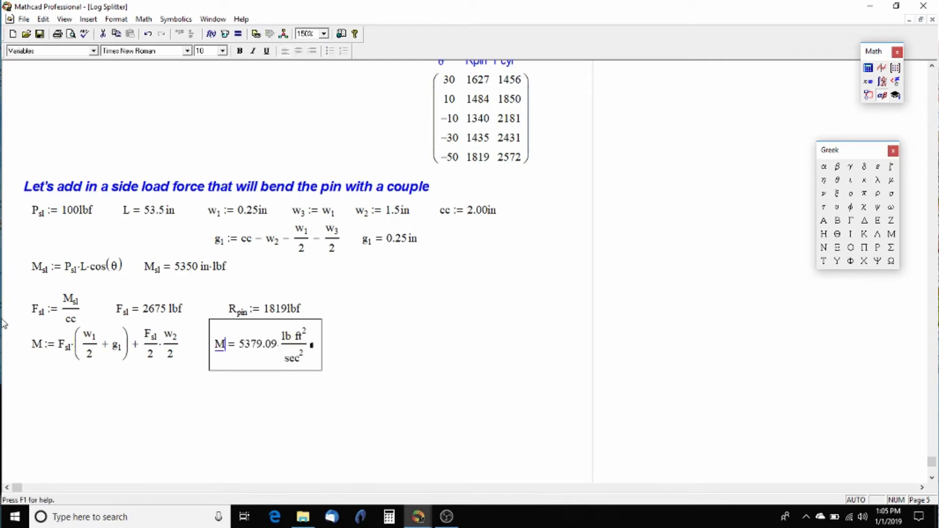
click(313, 345)
text(in*lbf)
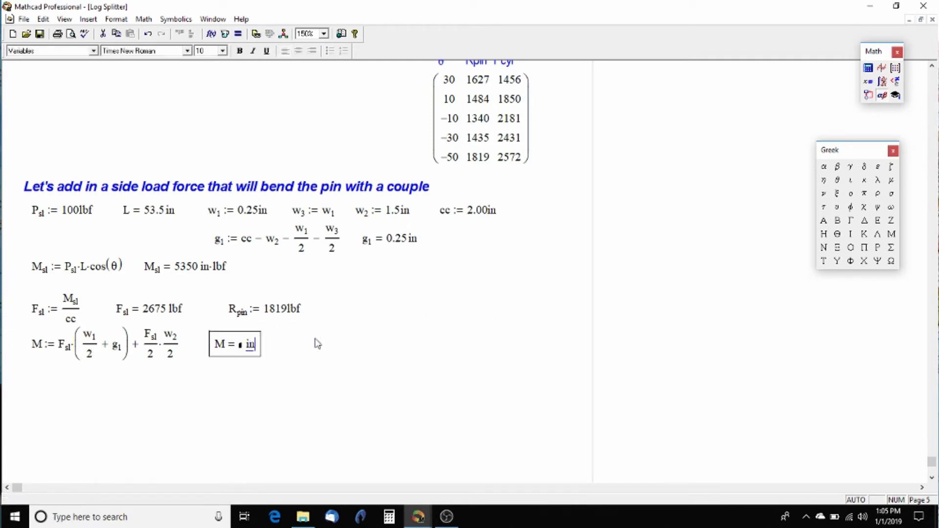
key(Return)
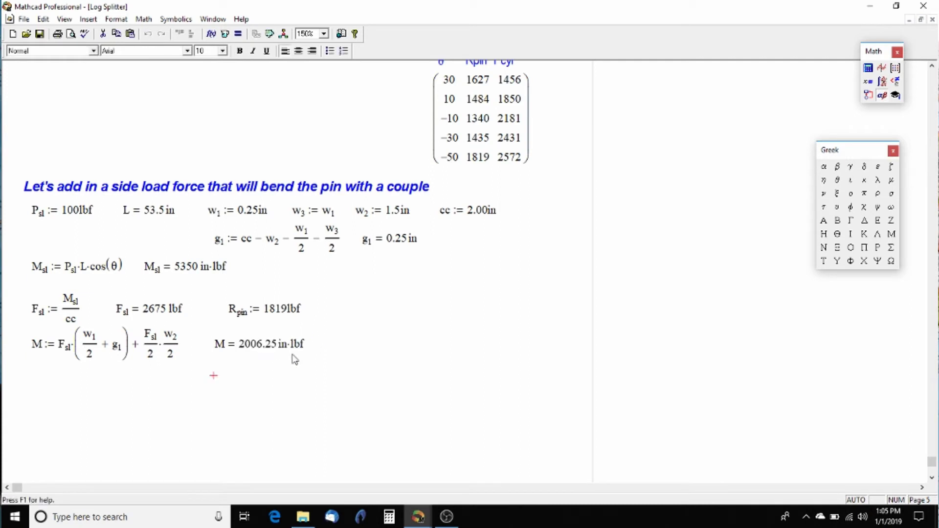
- Below the couple moment, define M_r := R_pin·cc/4
click(30, 389)
text(M)
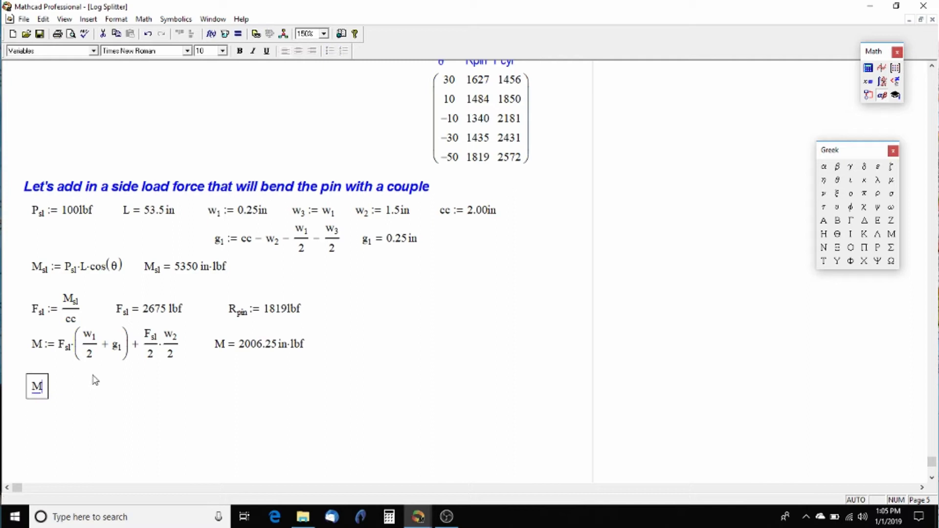
text(.s)
text(:=)
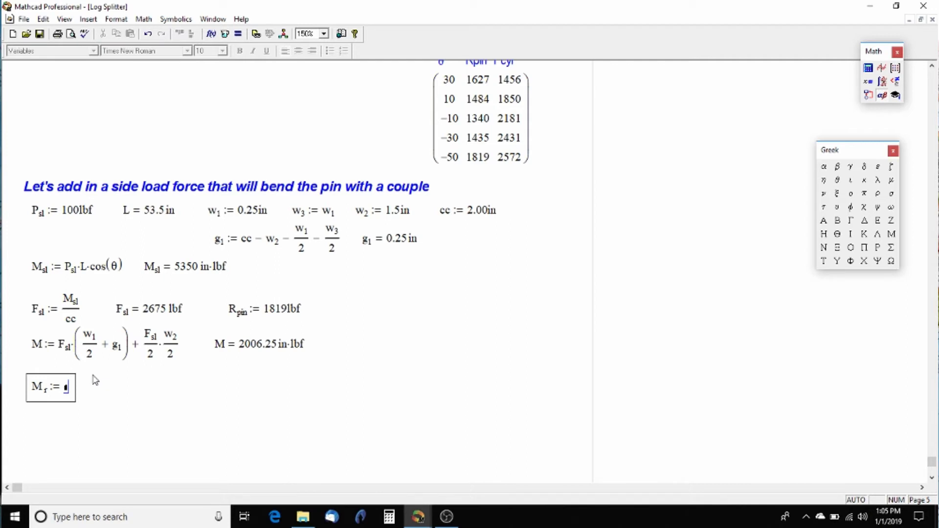
text(R.pis)
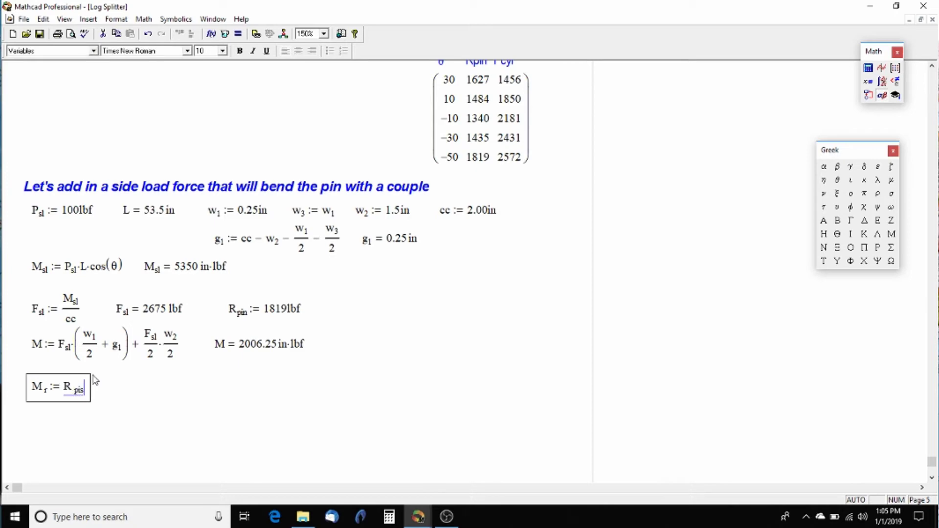
key(BackSpace)
text(n)
text(*)
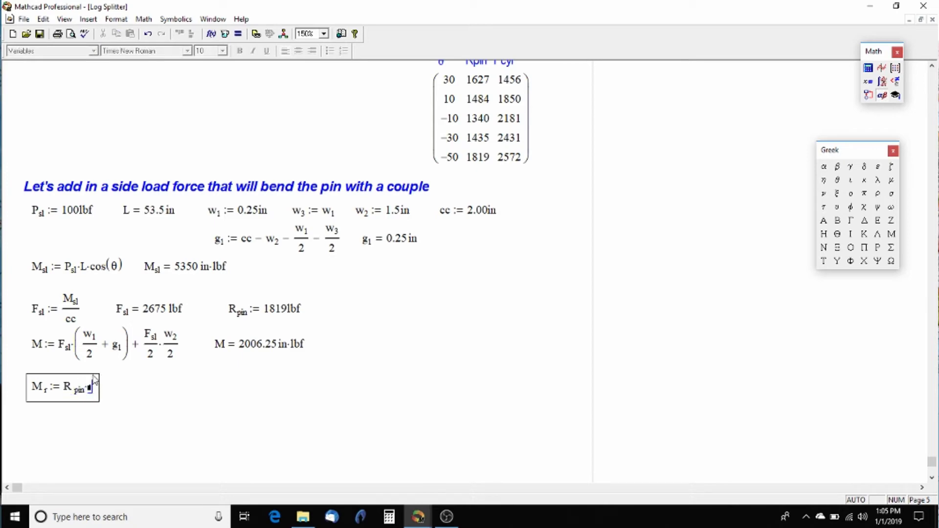
text(cc)
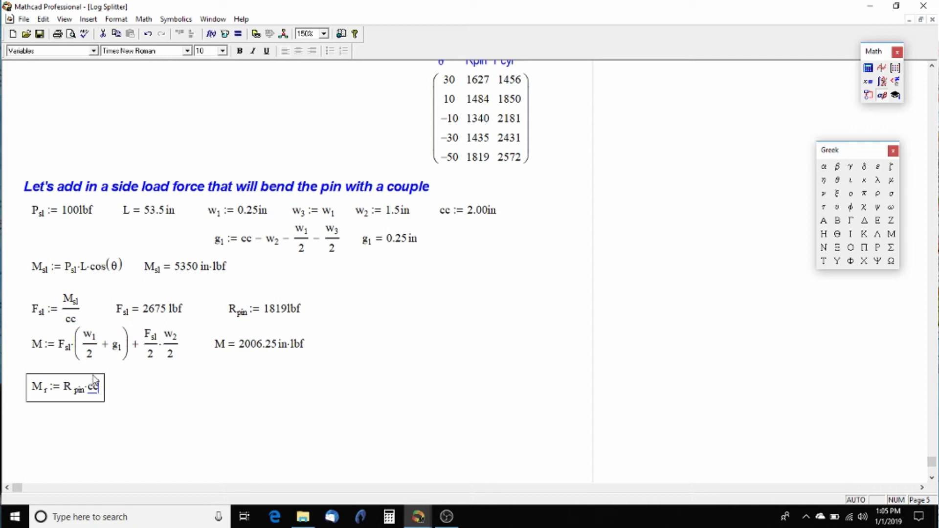
key(space)
text(/)
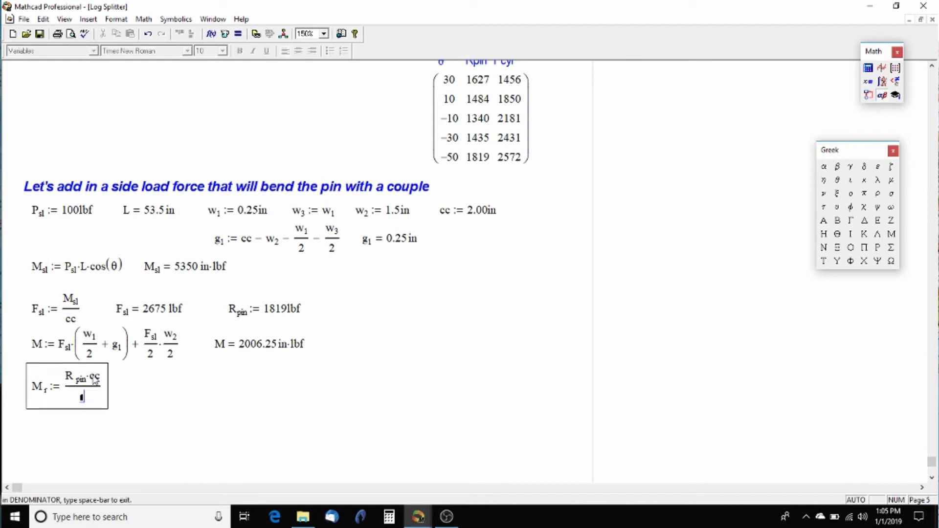
text(4)
key(Right)
key(Right)
key(Right)
key(Right)
key(Right)
key(Right)
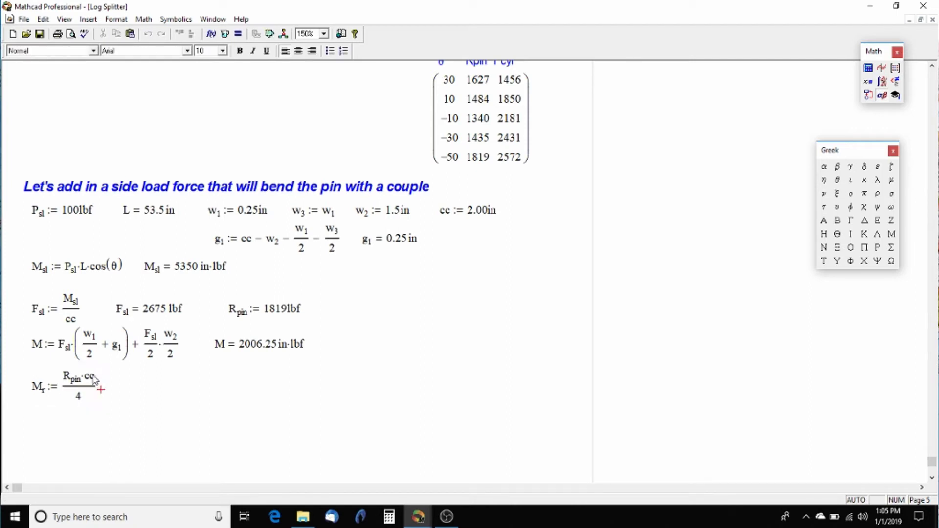
- Evaluate M_r with in·lbf units, showing 909.5 in·lbf
text(M.r)
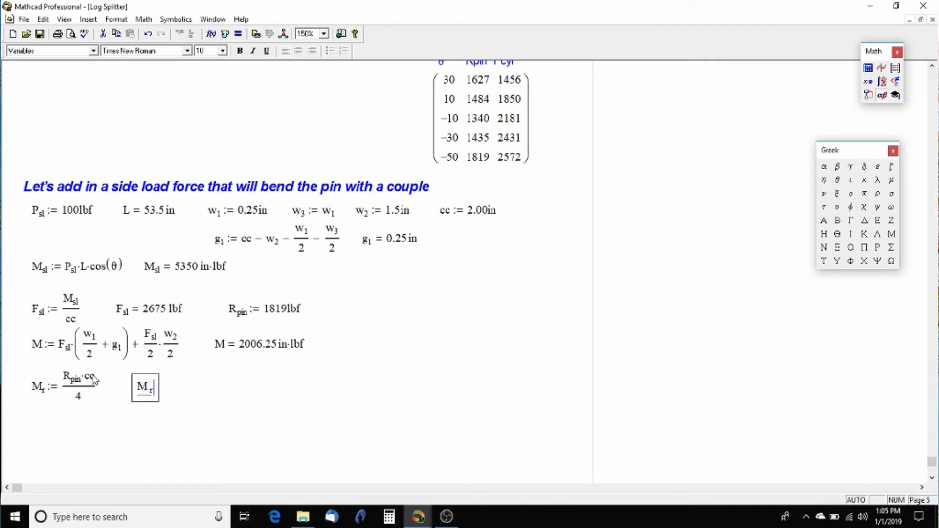
text(= 2438.52·lb·ft^2/sec^2)
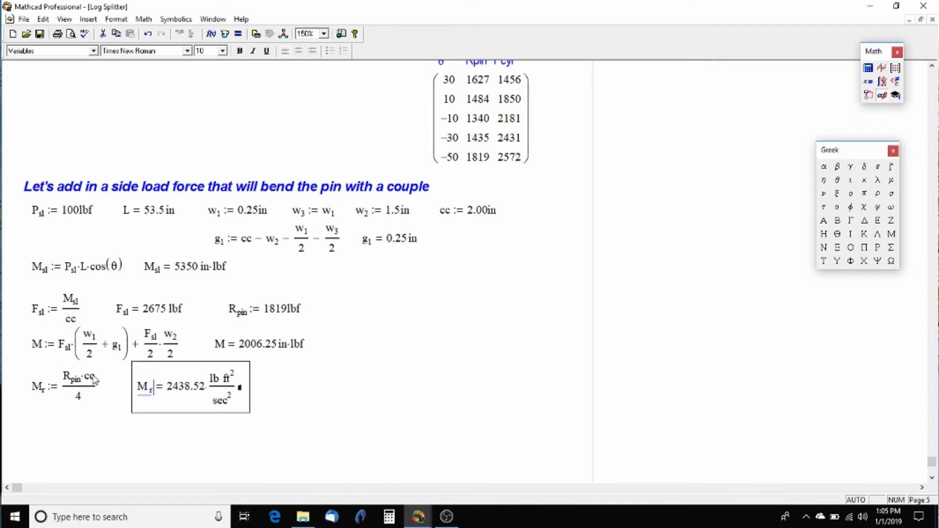
click(240, 389)
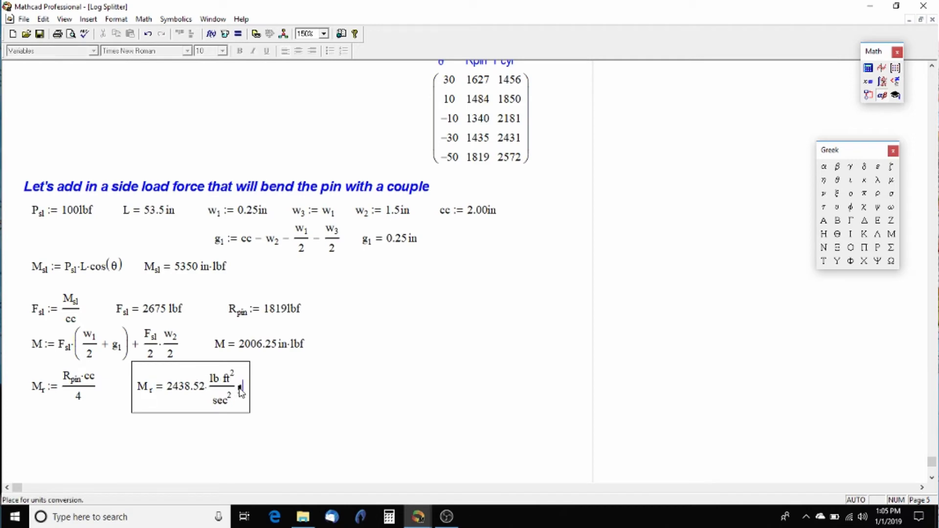
text(lbf)
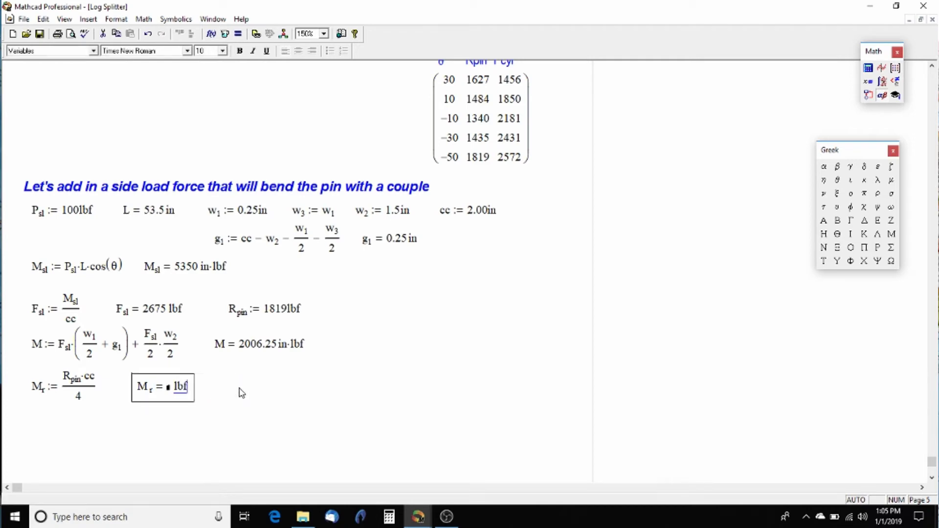
key(Insert)
text(in)
text(8)
text(*)
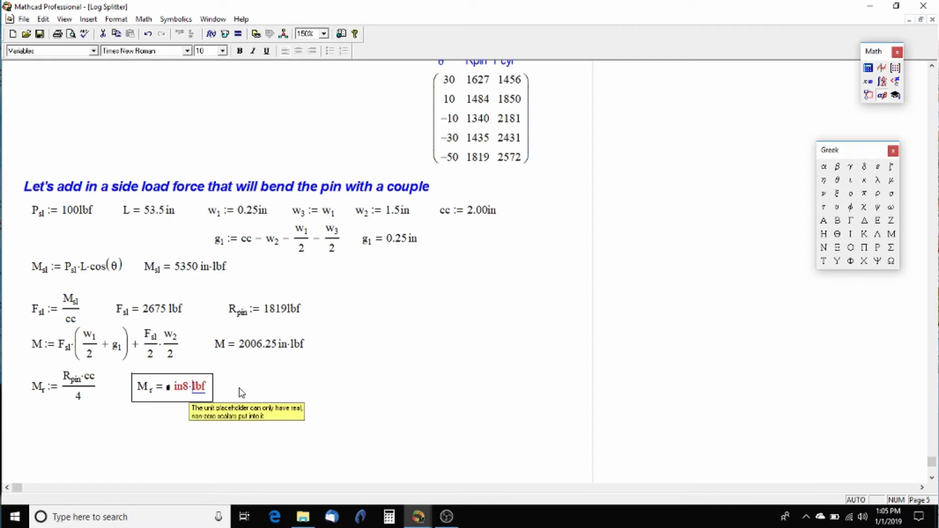
key(BackSpace)
key(BackSpace)
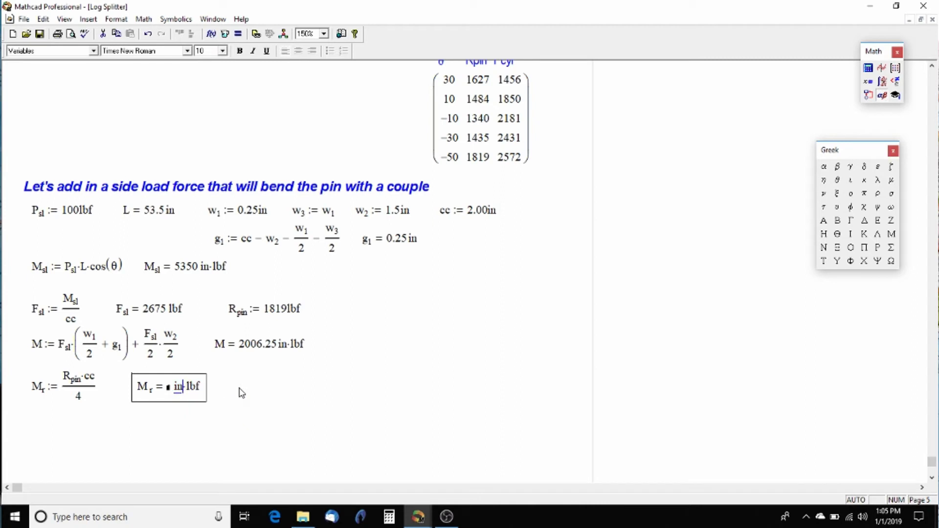
key(Return)
click(241, 385)
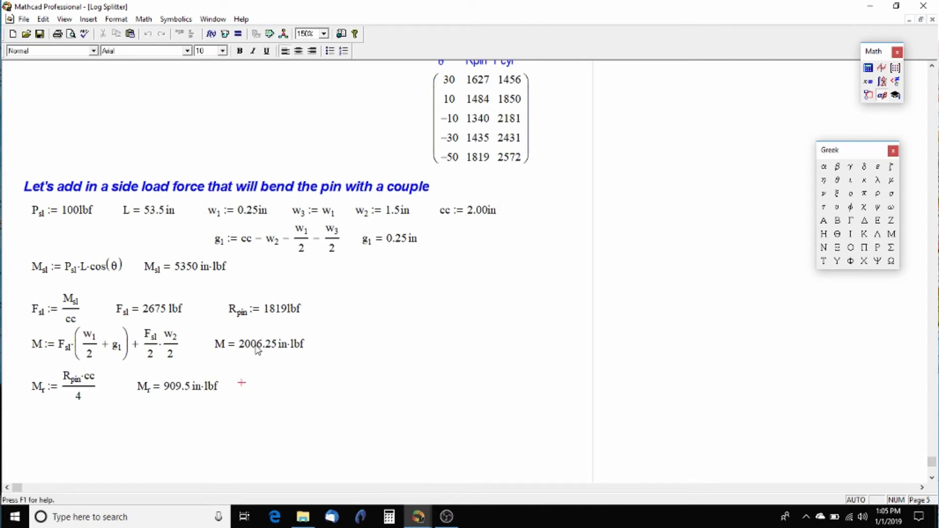
scroll(257, 384, down, 2)
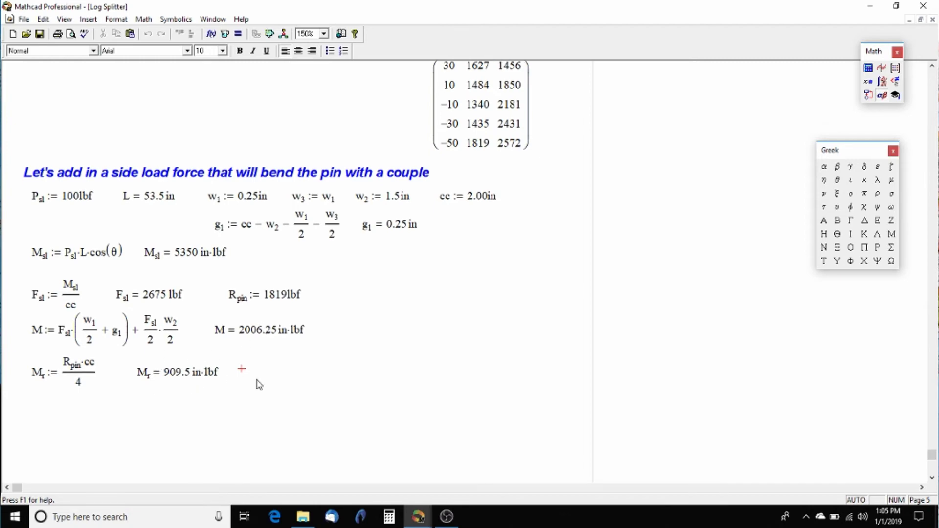
- Define the pin diameter d := 0.75 in and Area := π/4·d²
click(38, 396)
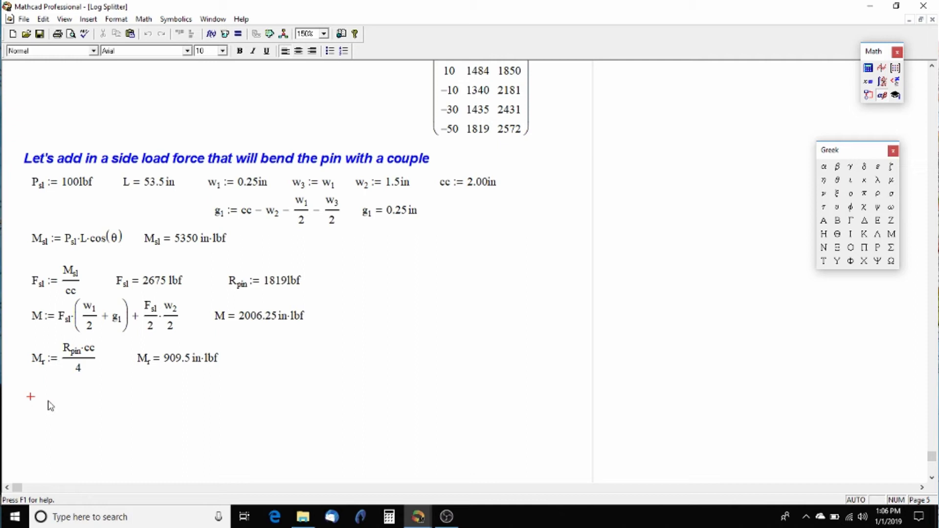
text(d:)
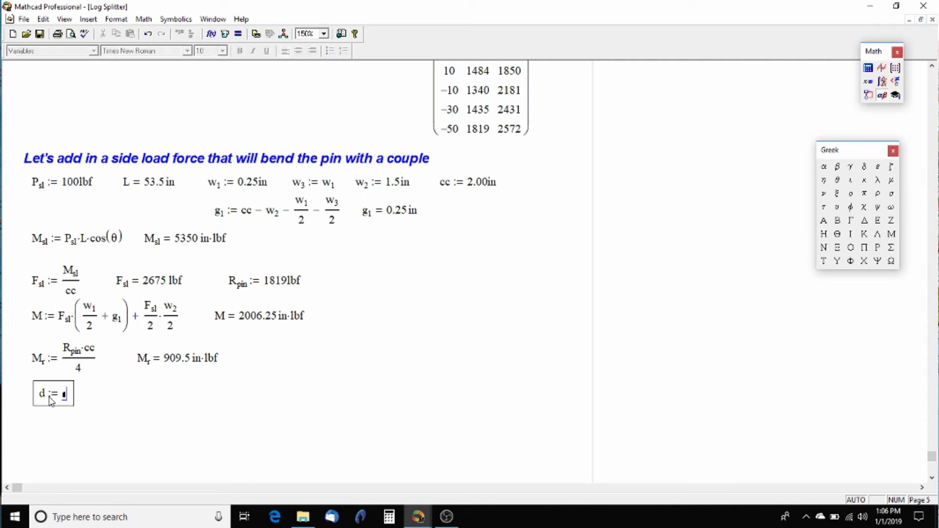
text(0.75*in)
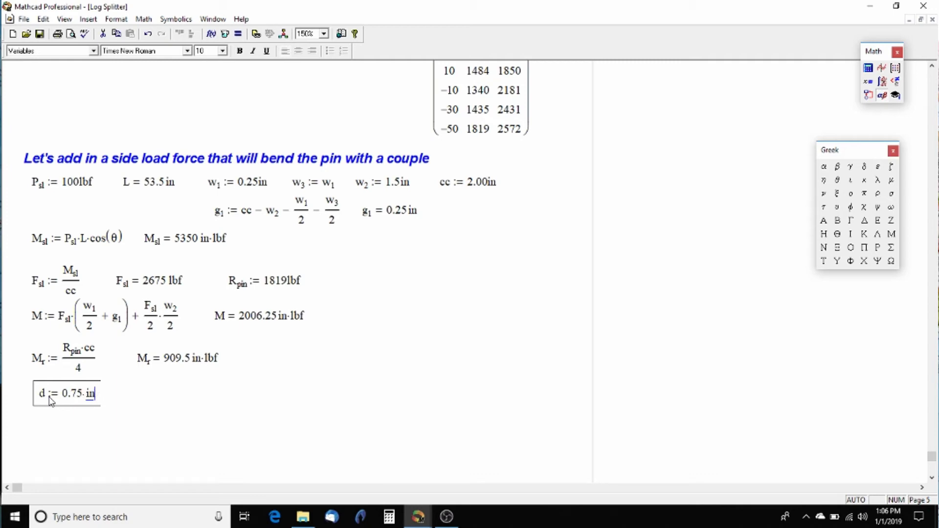
key(Right)
key(Right)
key(Right)
key(Right)
key(Right)
key(Right)
key(Right)
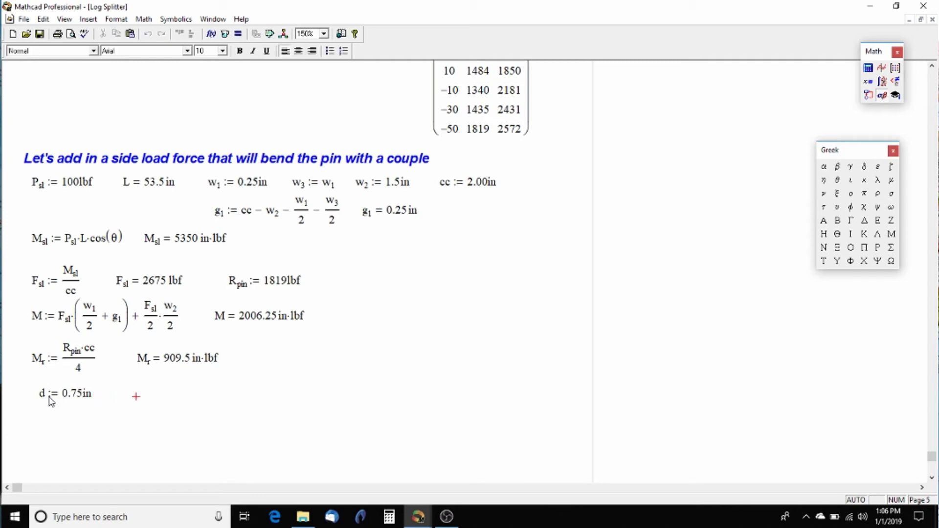
text(Area:)
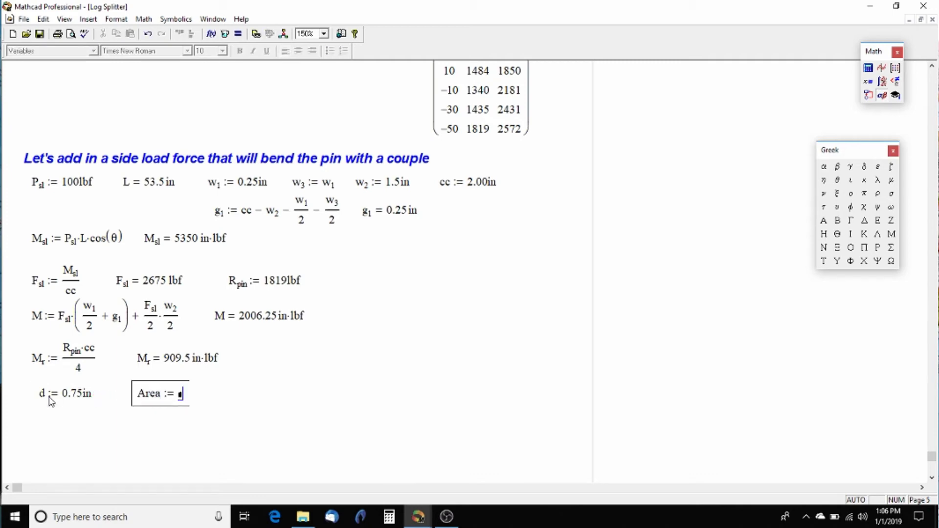
click(865, 194)
text(/*)
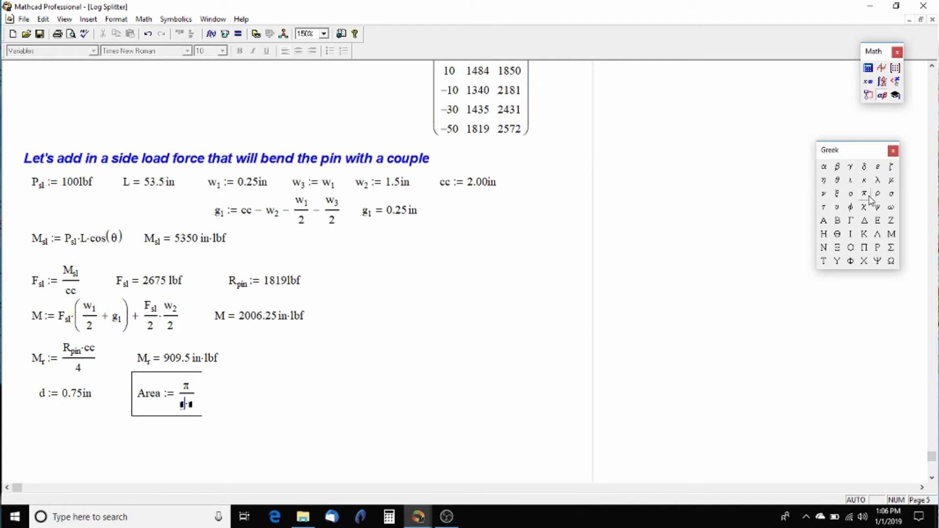
text(4)
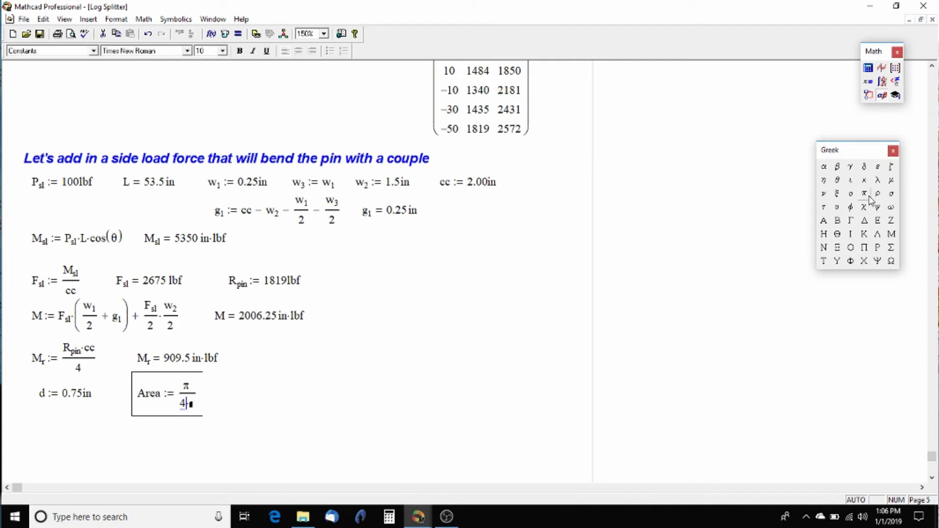
key(Delete)
key(space)
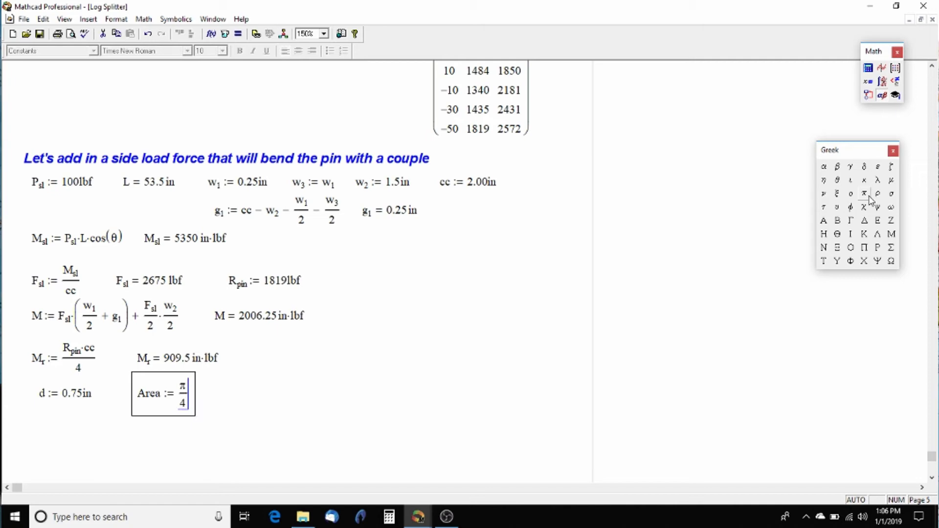
text(*d)
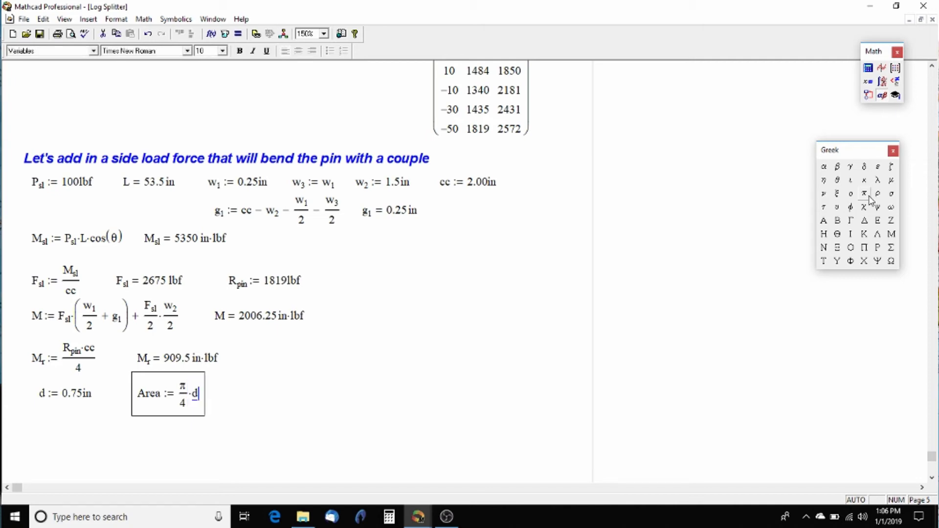
text(^2)
key(Right)
key(Right)
key(Right)
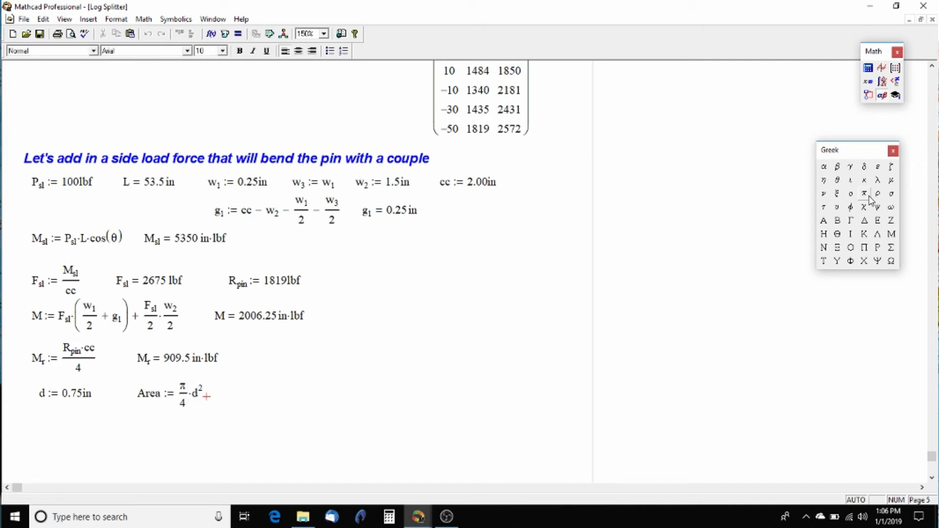
- Evaluate Area in square inches, showing 0.44 in²
text(Area=)
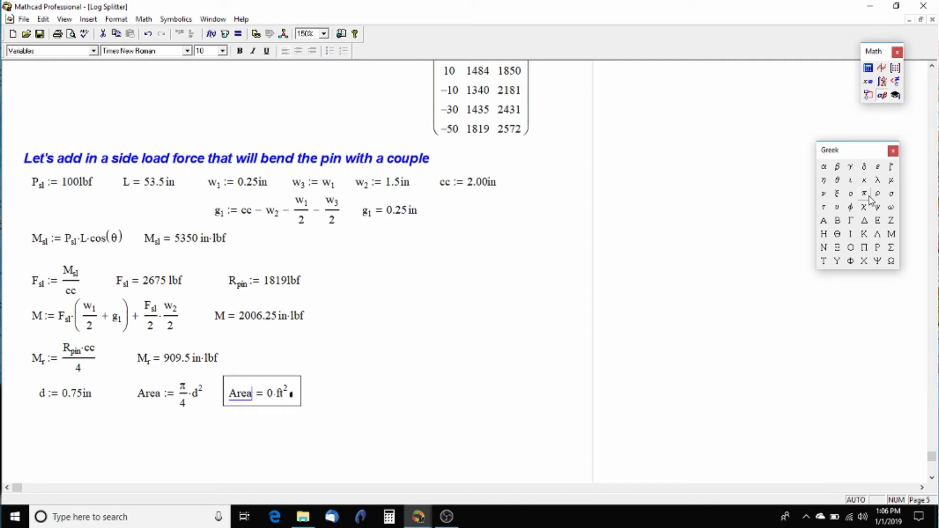
click(293, 394)
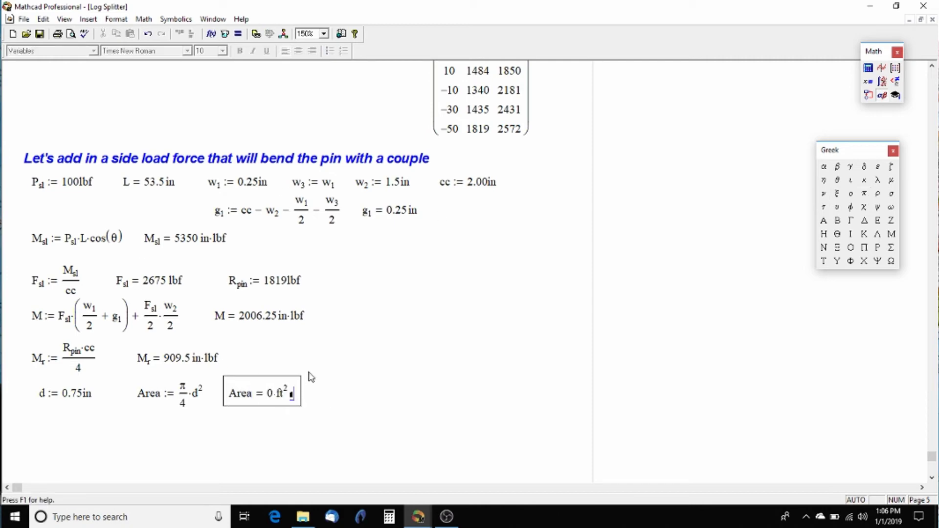
text(in^2)
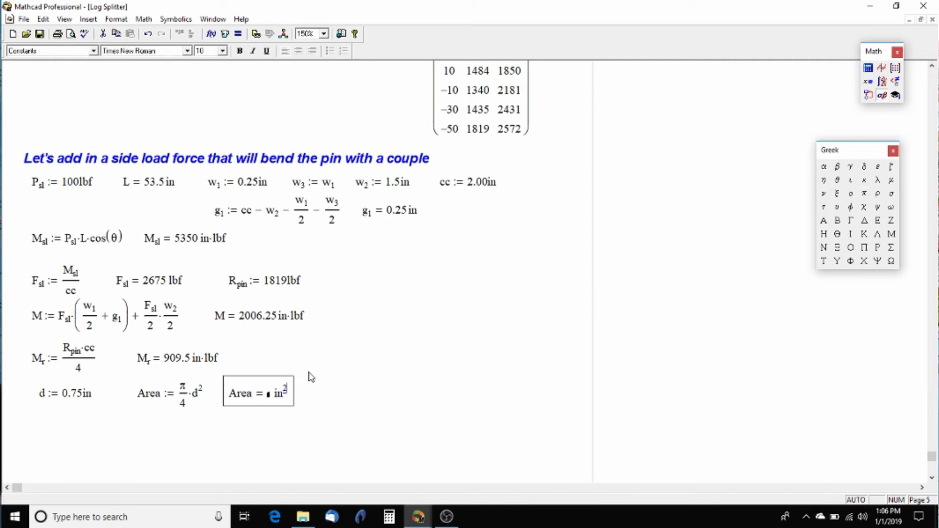
click(324, 396)
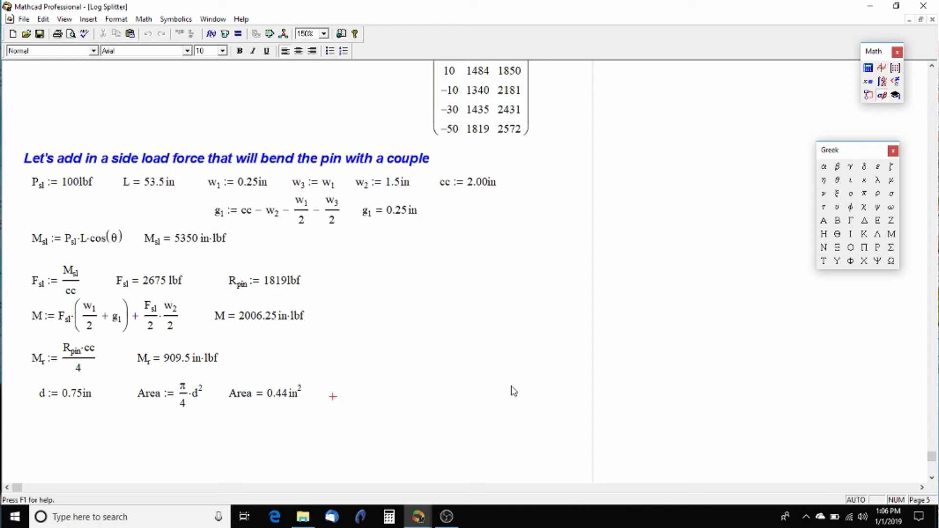
- Define the section modulus S := π/16·d³
text(S:)
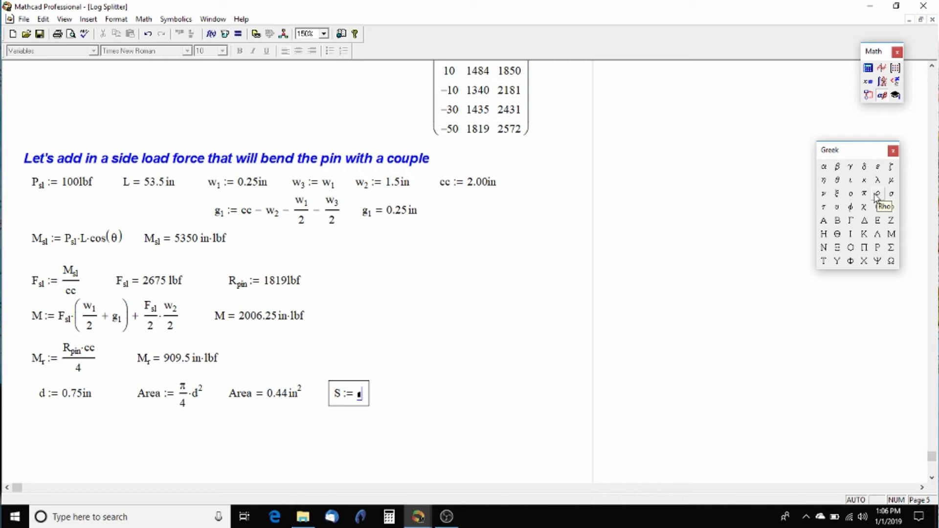
click(867, 193)
text(/16)
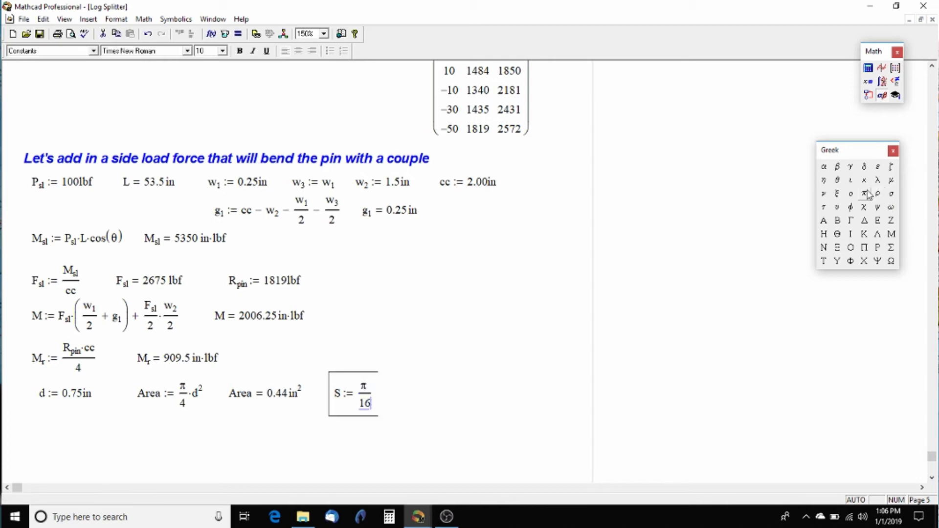
key(space)
text(*d^3)
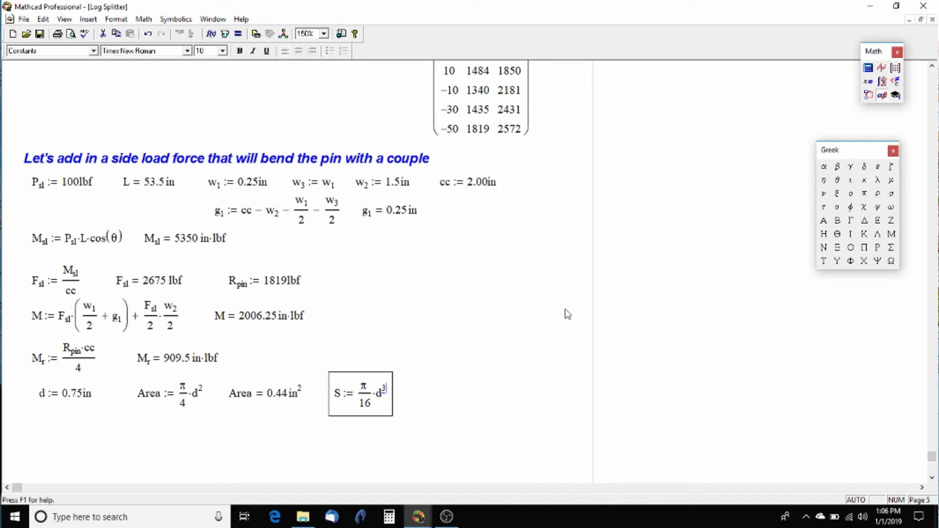
click(414, 397)
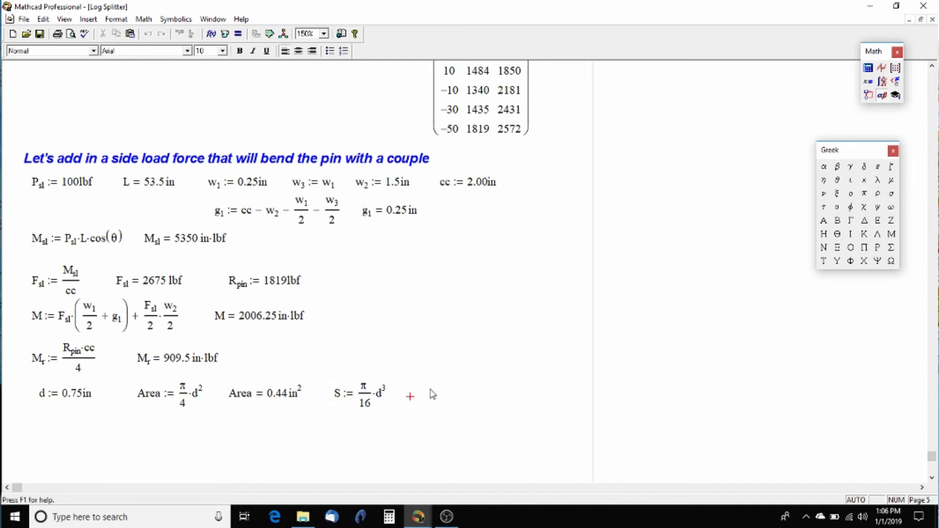
- Evaluate S in cubic inches, giving 0.08 in³, then set a spot below the diameter row
text(S=)
click(456, 394)
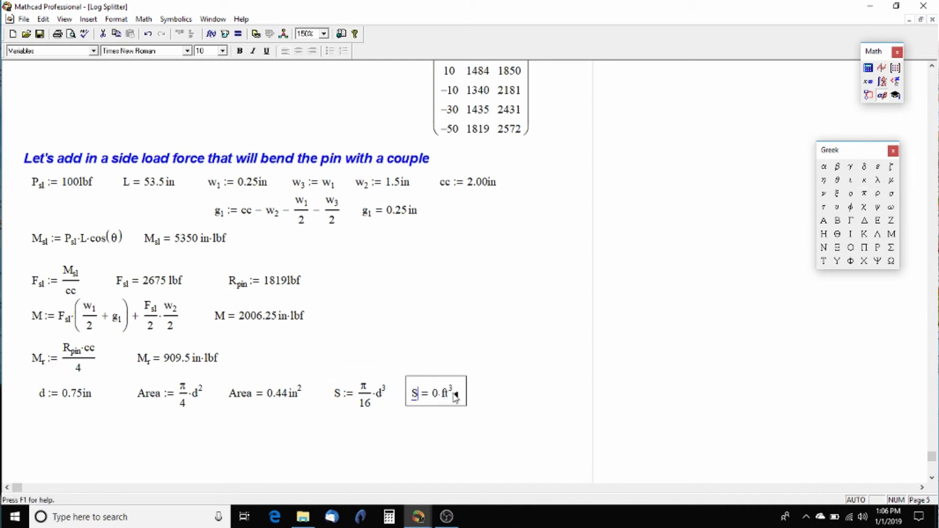
key(BackSpace)
key(BackSpace)
text(in)
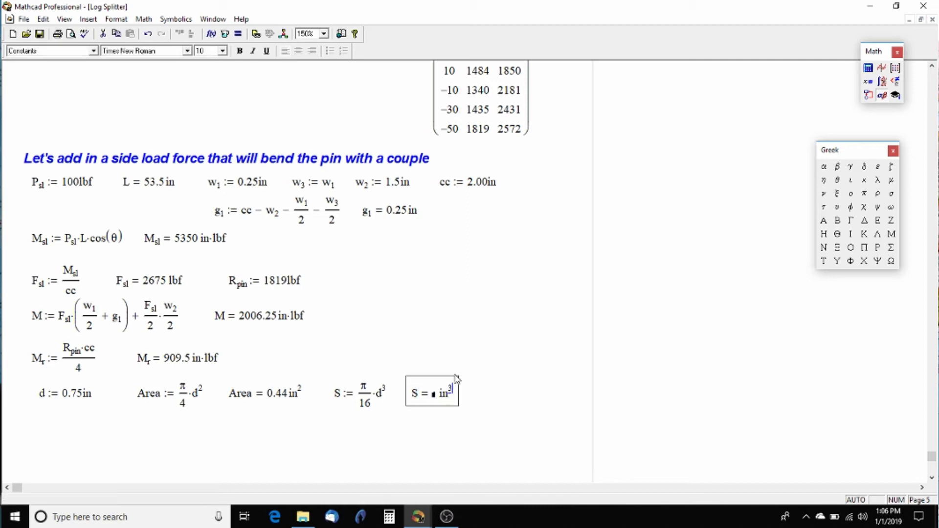
key(Return)
click(509, 341)
scroll(489, 372, down, 3)
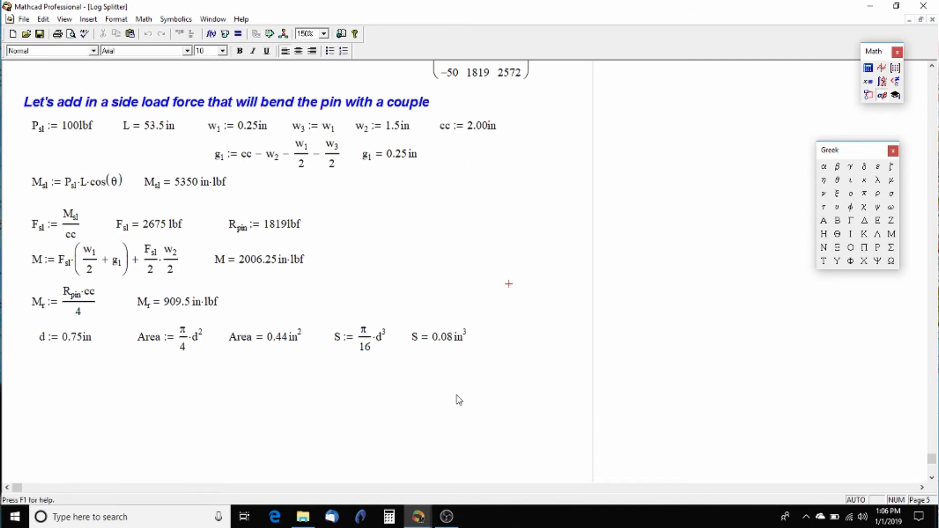
scroll(457, 399, down, 1)
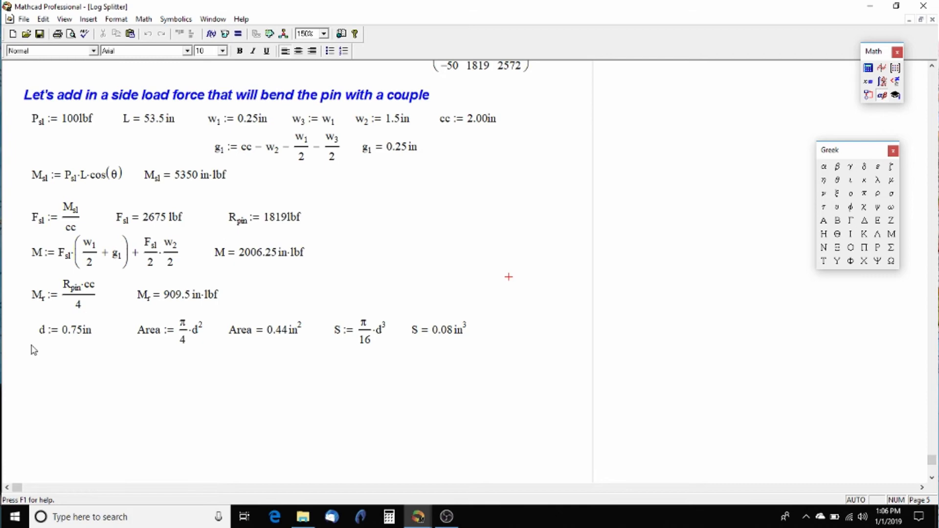
click(45, 378)
click(30, 375)
- Define the bending stress σ := (M_r + M)/S
click(892, 196)
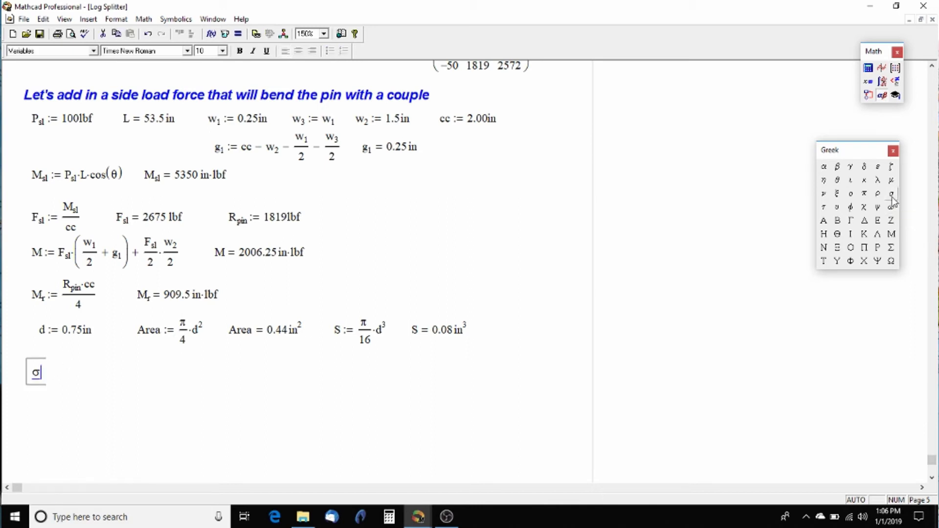
text(:=)
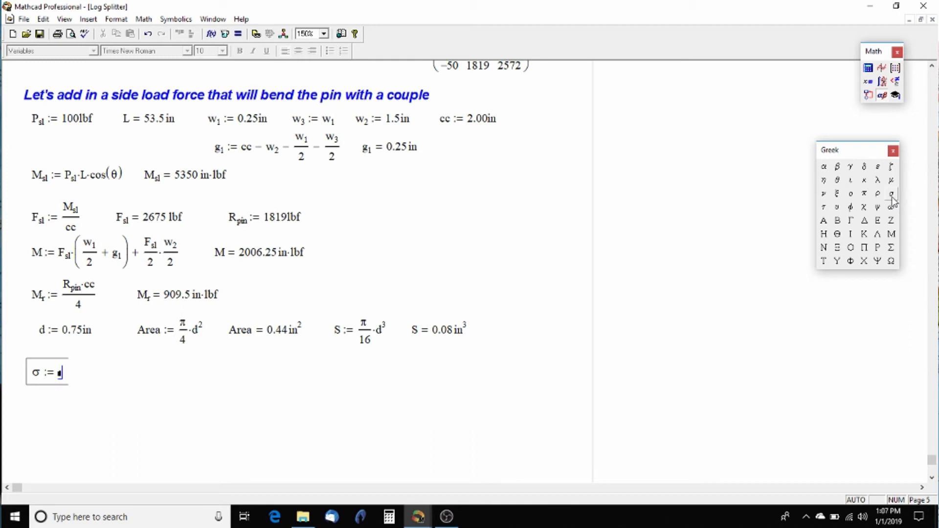
text(M)
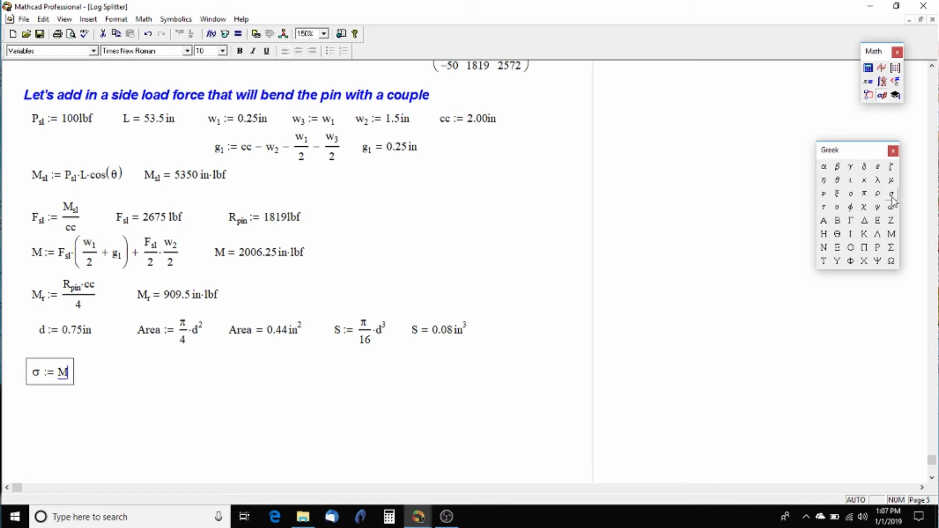
text(.r)
text(+)
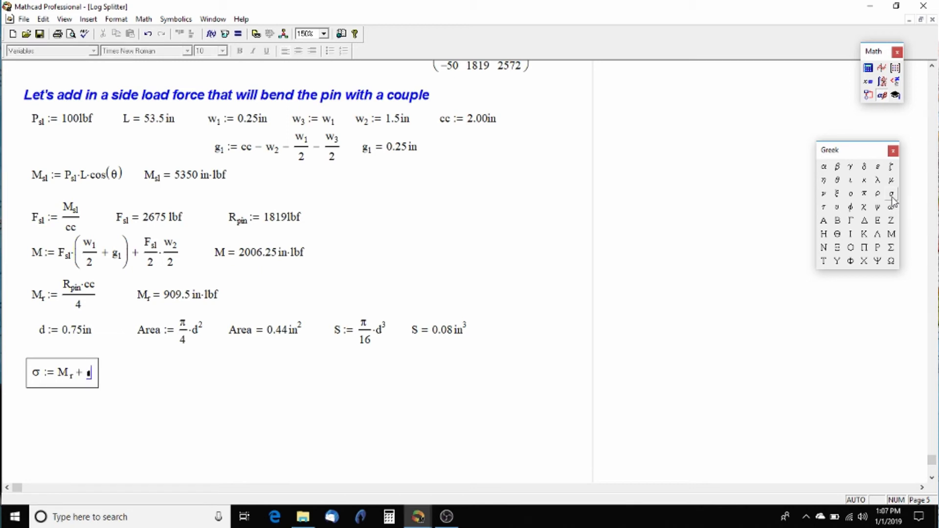
text(M)
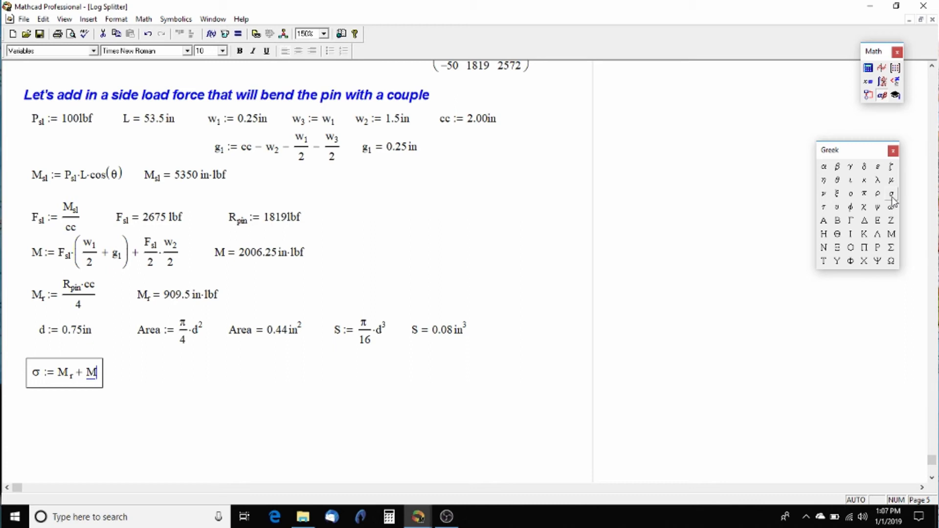
key(space)
text(/S)
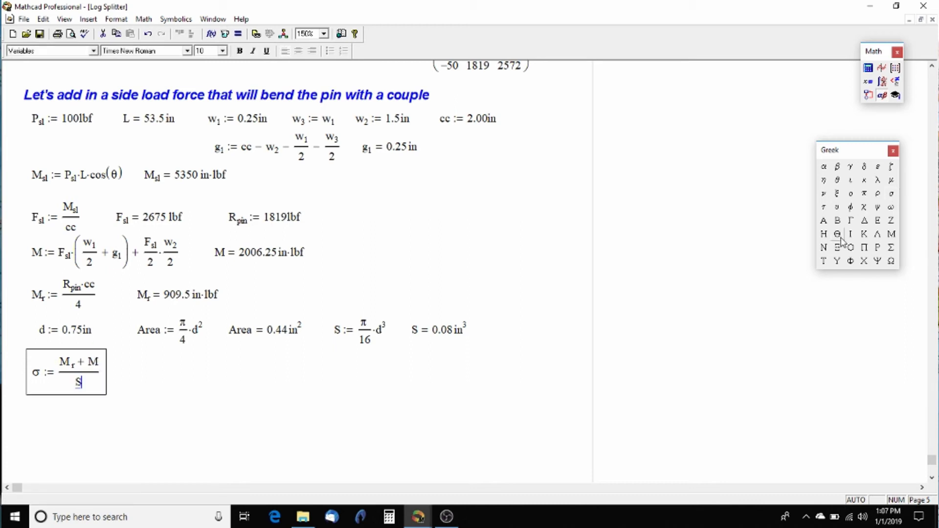
key(Return)
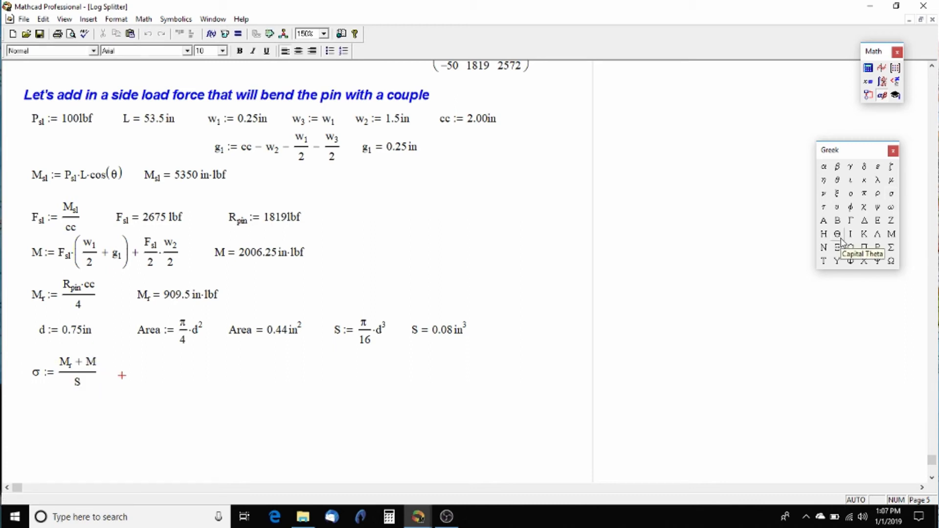
- Evaluate σ in psi, showing 35199.46 psi beside the definition
click(894, 194)
text(= 1.63 × 10^8·lb/(ft·sec^2)
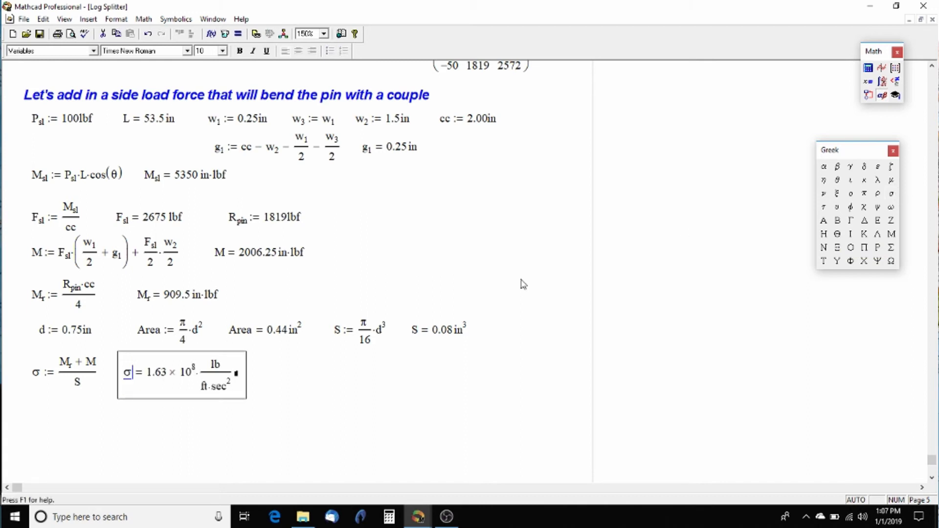
click(236, 374)
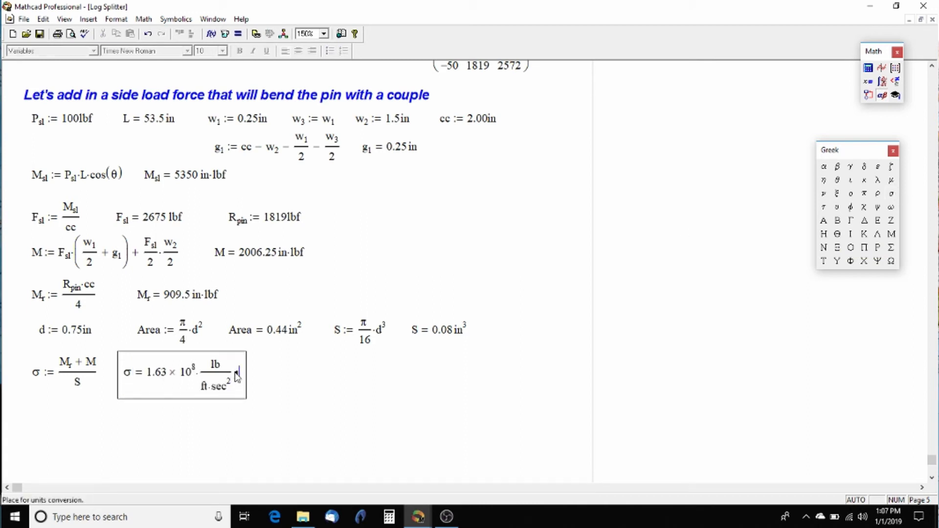
text(psi)
key(Return)
click(235, 370)
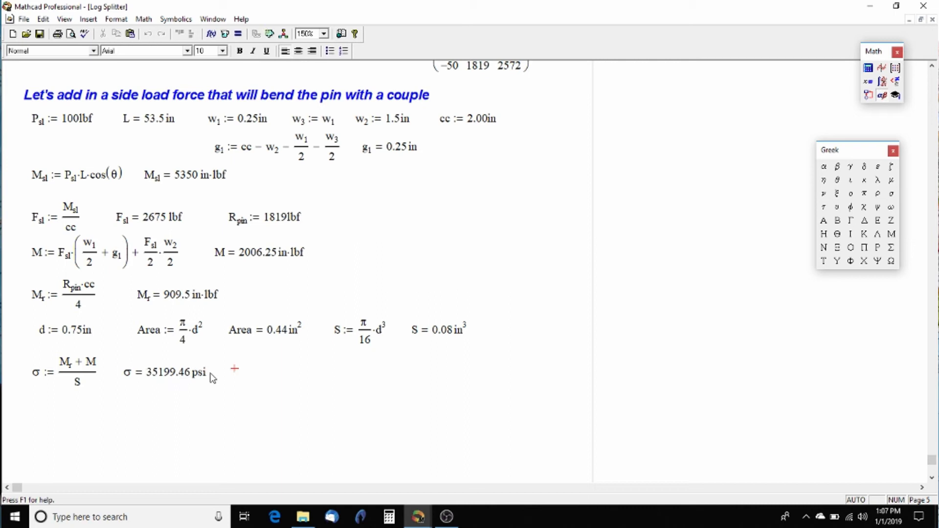
click(157, 376)
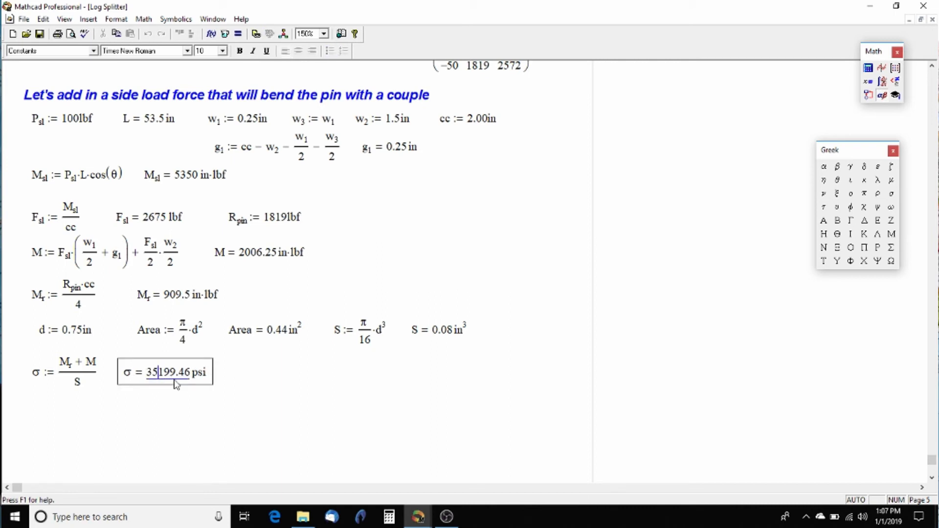
click(245, 376)
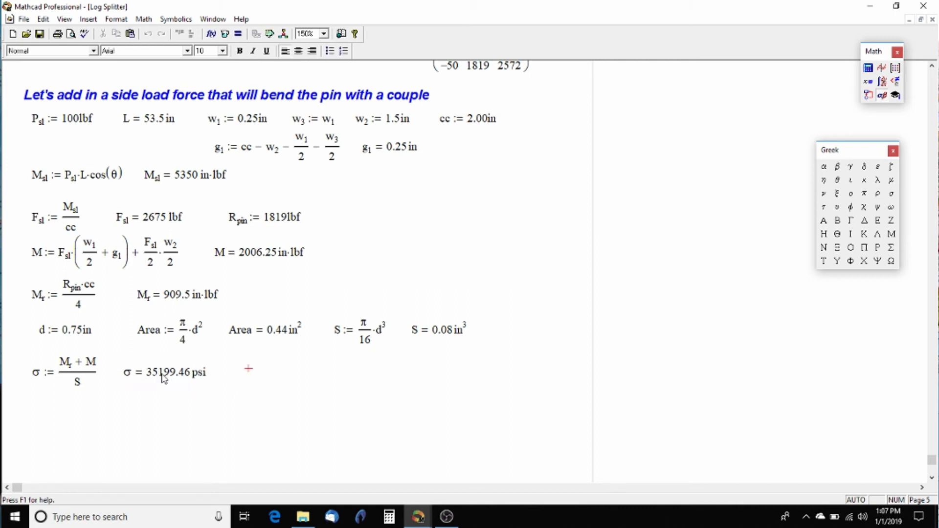
scroll(238, 382, down, 1)
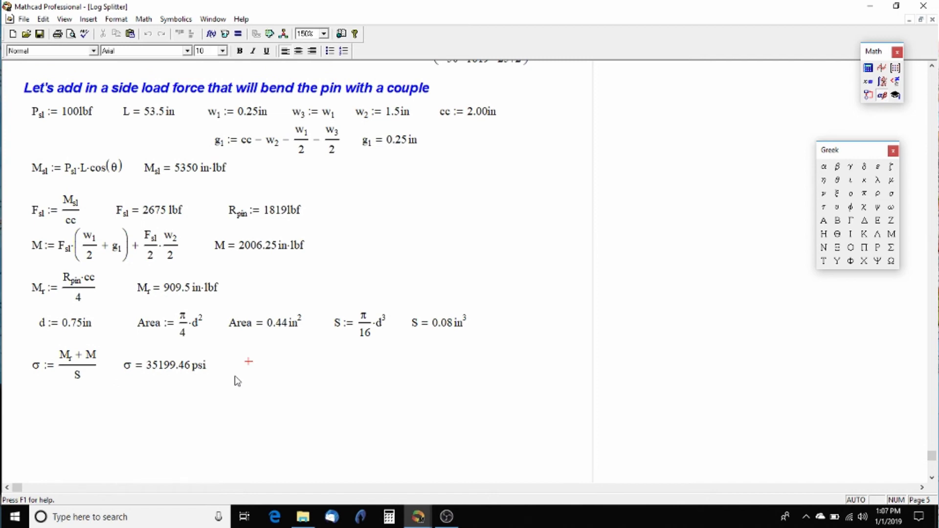
scroll(238, 382, down, 1)
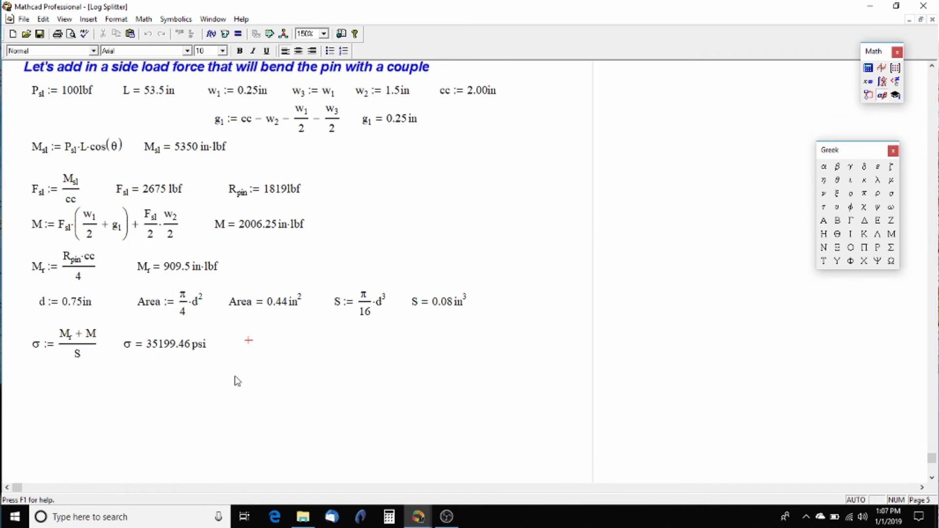
- Start the τ definition as R_pin/(2·Area) to the right of the σ result
click(37, 376)
click(236, 339)
click(825, 207)
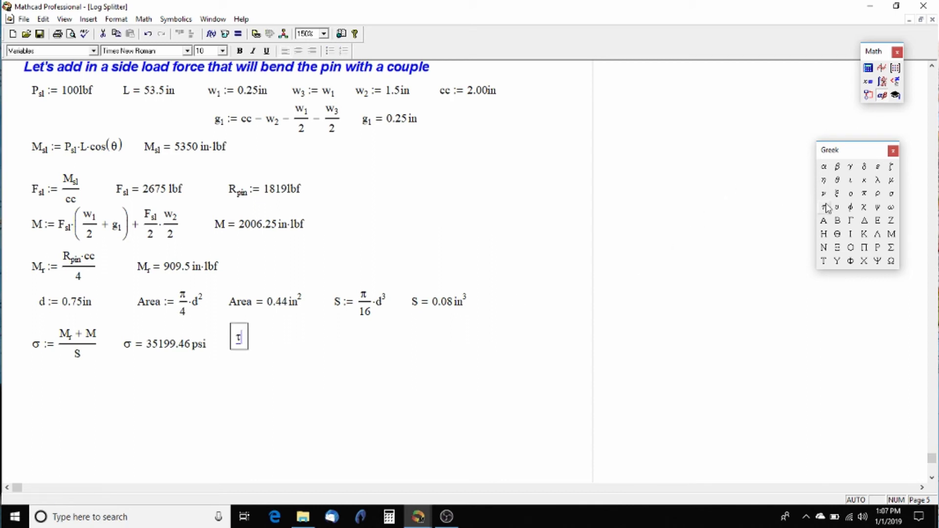
text(:R.pin)
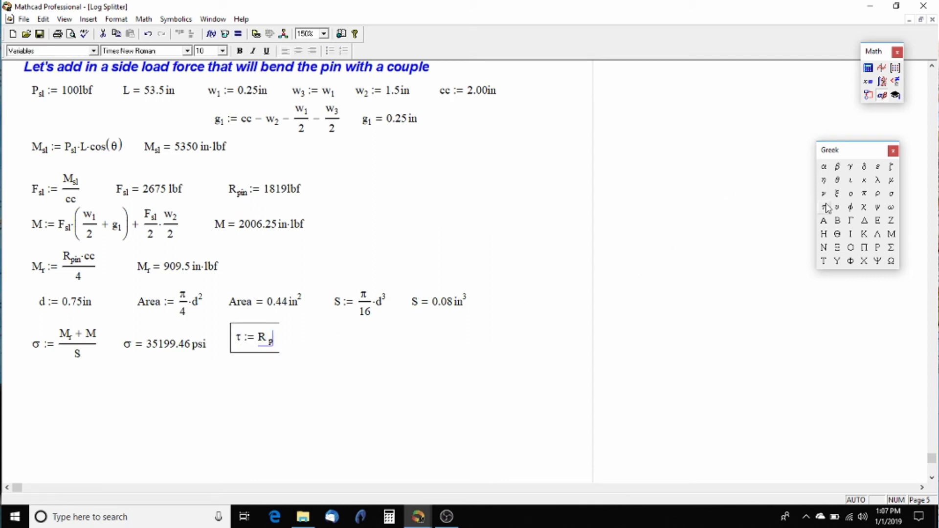
key(BackSpace)
text(n)
text(/2)
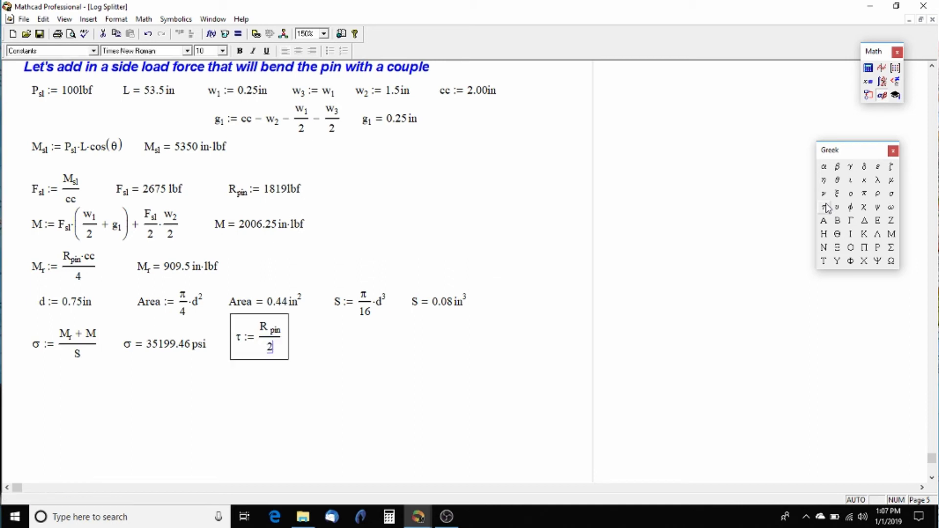
text(*Area)
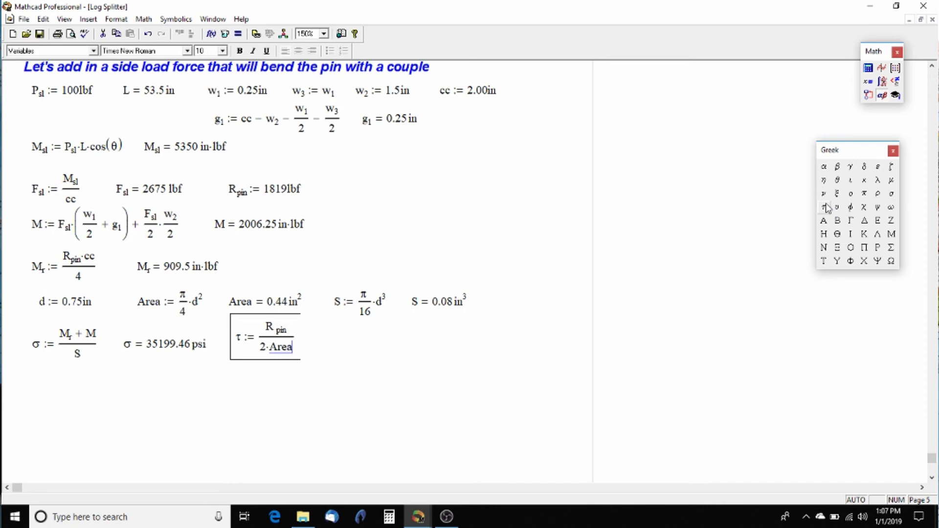
- Add F_sl to the numerator so τ := (R_pin + F_sl)/(2·Area)
text(+)
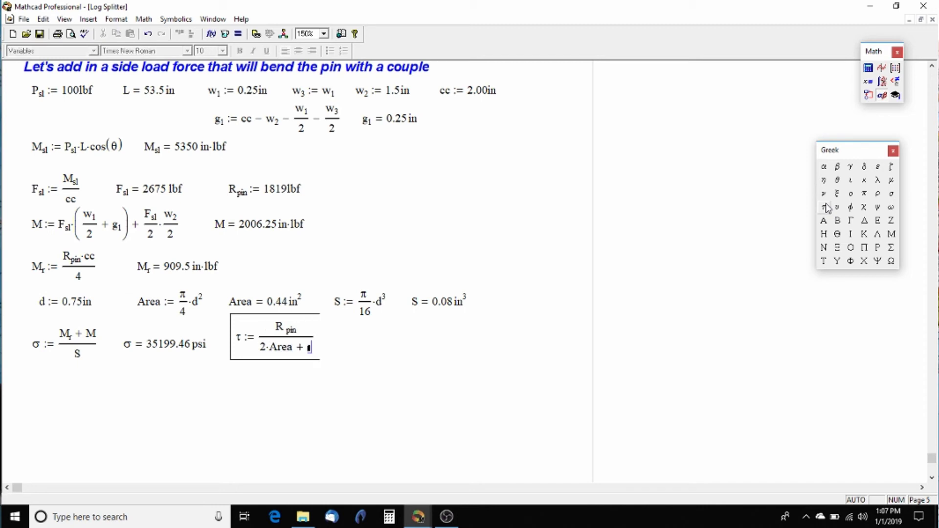
key(BackSpace)
key(BackSpace)
key(space)
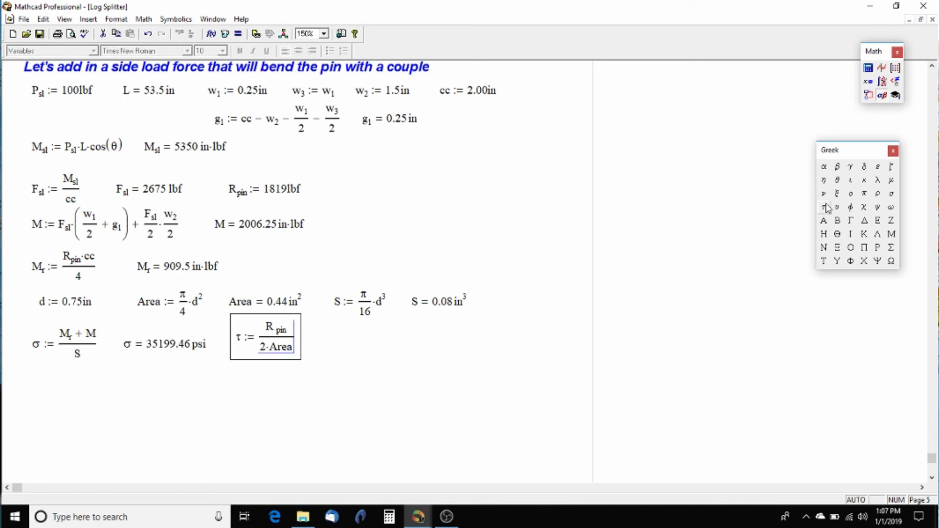
text(+)
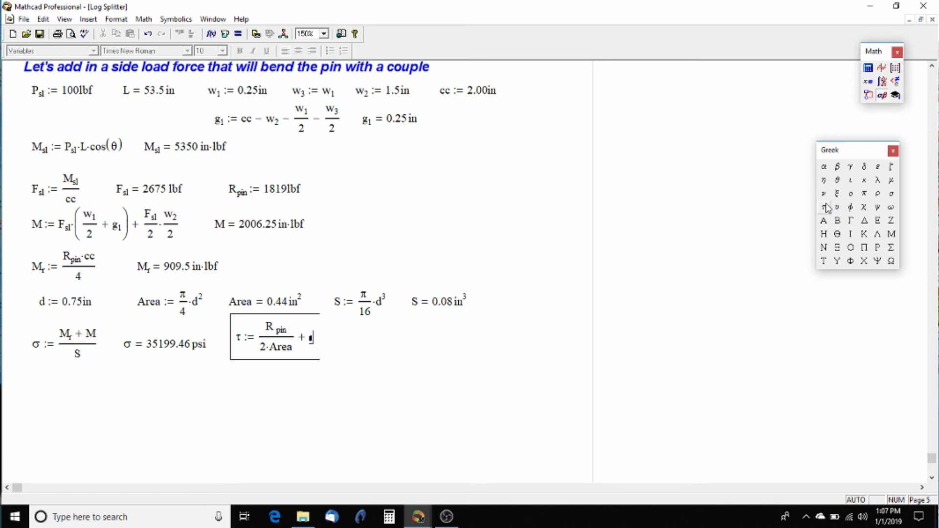
text(F.sl)
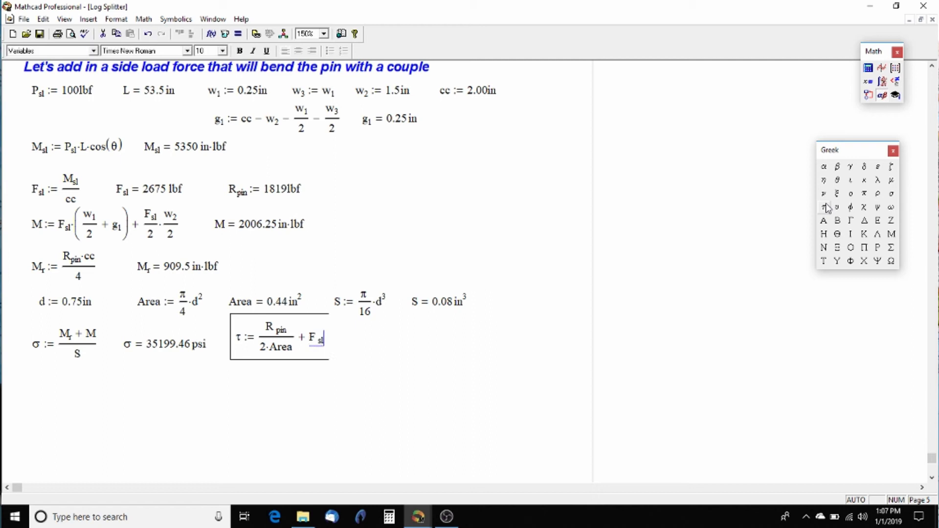
key(BackSpace)
key(BackSpace)
key(BackSpace)
key(BackSpace)
key(BackSpace)
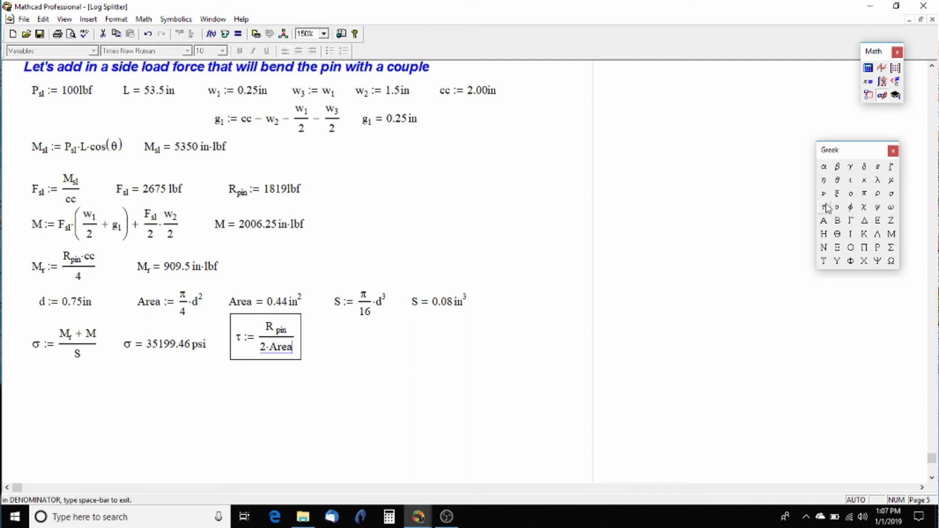
click(298, 338)
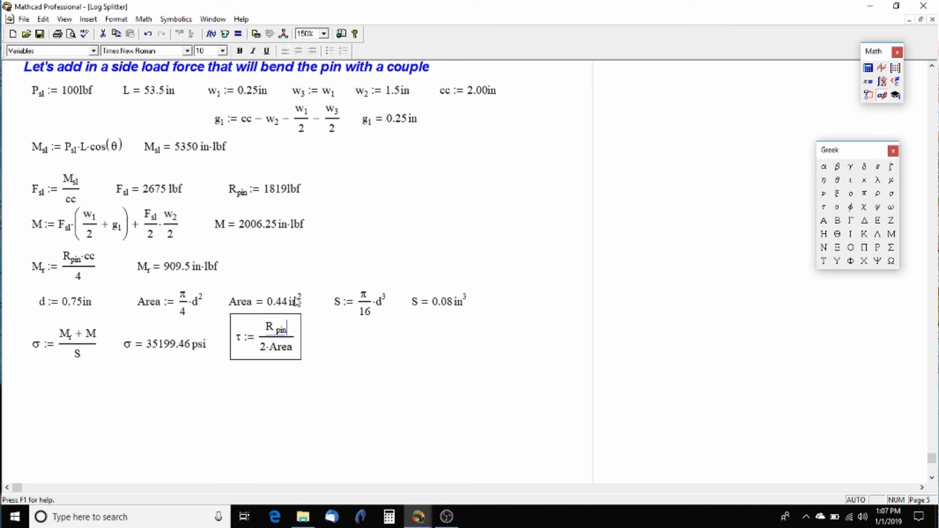
text(+F.sl)
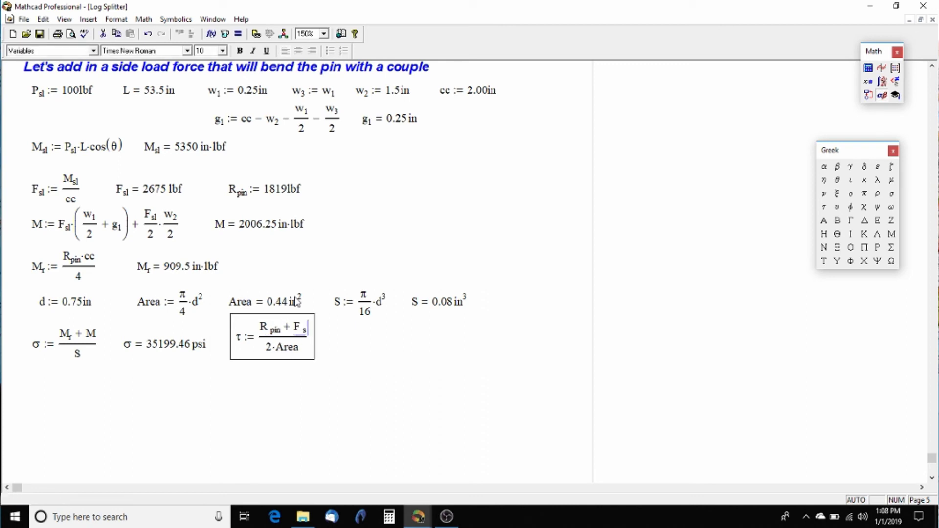
click(340, 340)
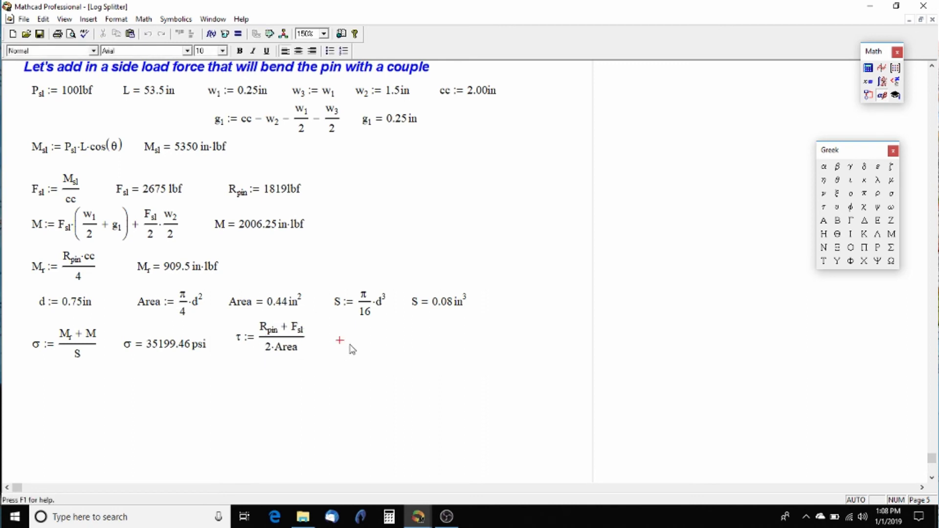
- Evaluate τ in psi, showing 2037.31 psi after recalculation
click(827, 211)
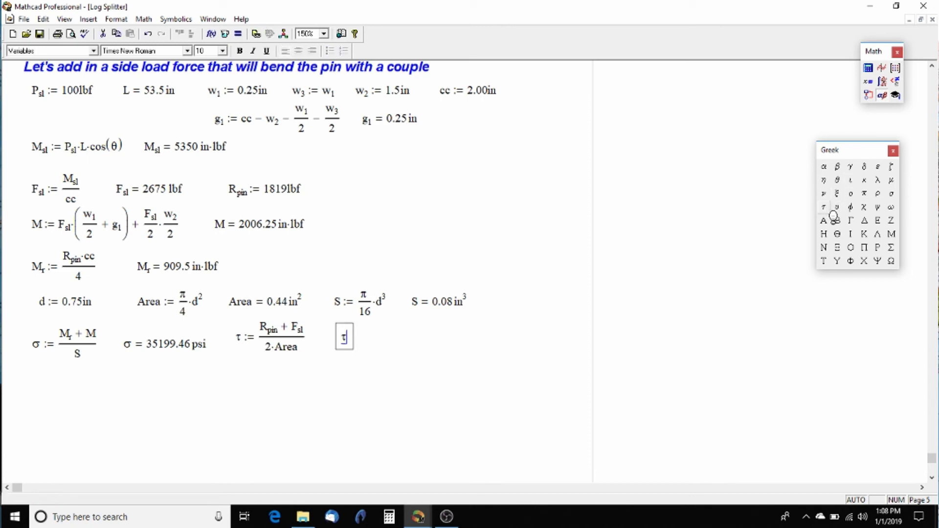
text(= 2.36 × 10^7 · lb/(ft·sec^2)
click(451, 338)
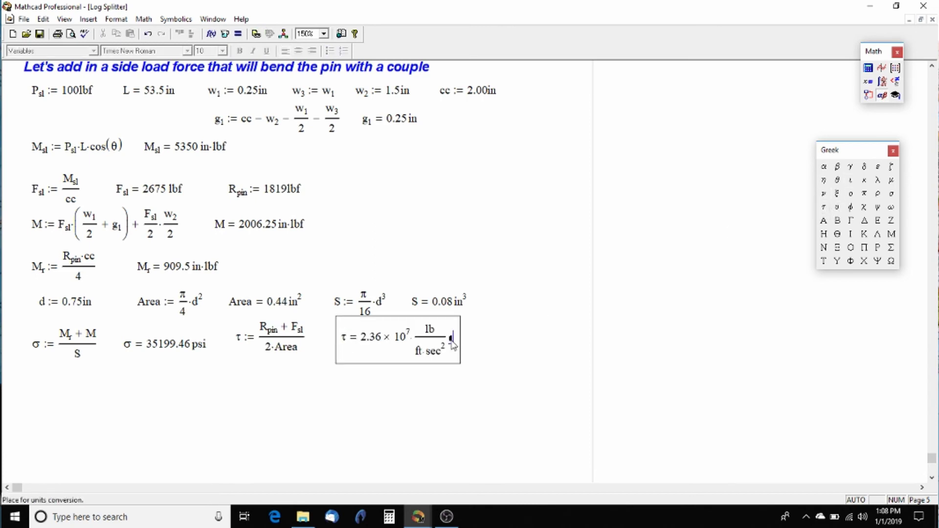
text(psi)
key(Return)
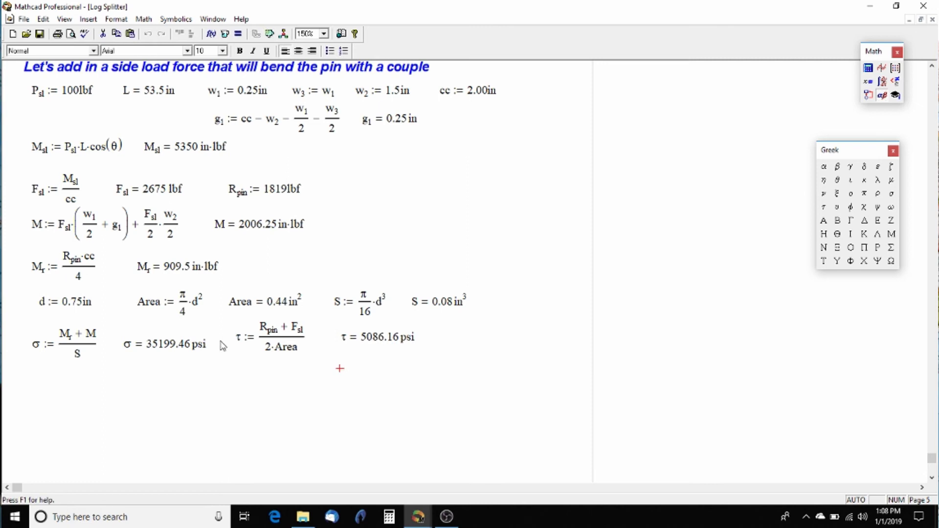
click(239, 338)
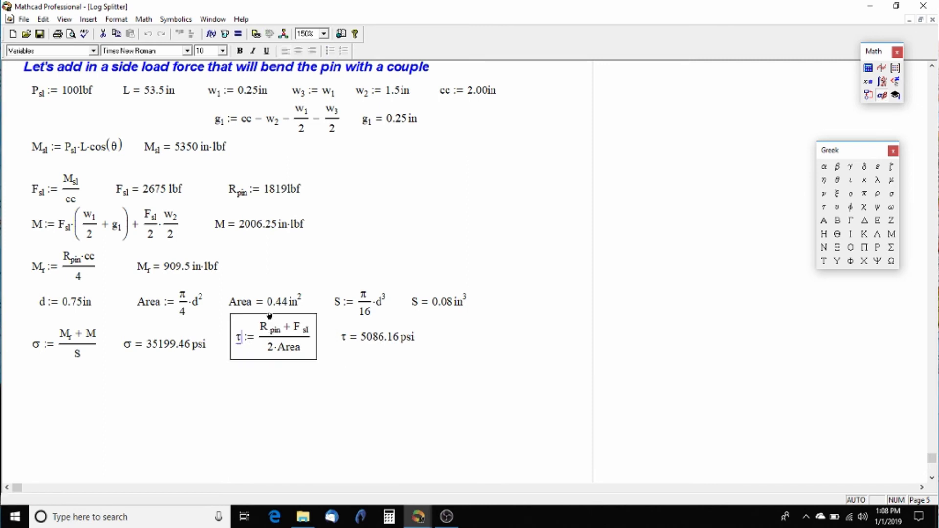
click(452, 376)
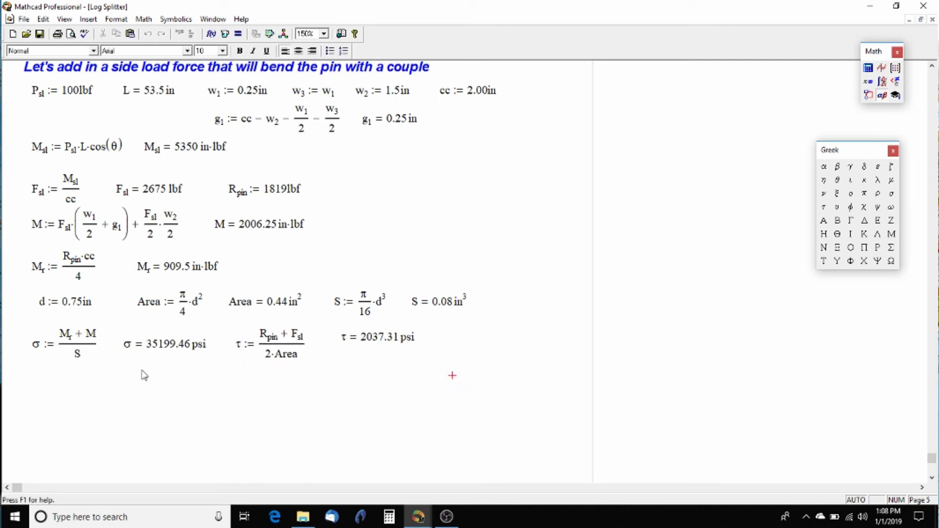
click(42, 393)
- Paste the σp/τp principal-stress and design-factor block under the side-load σ and τ results
scroll(934, 95, up, 10)
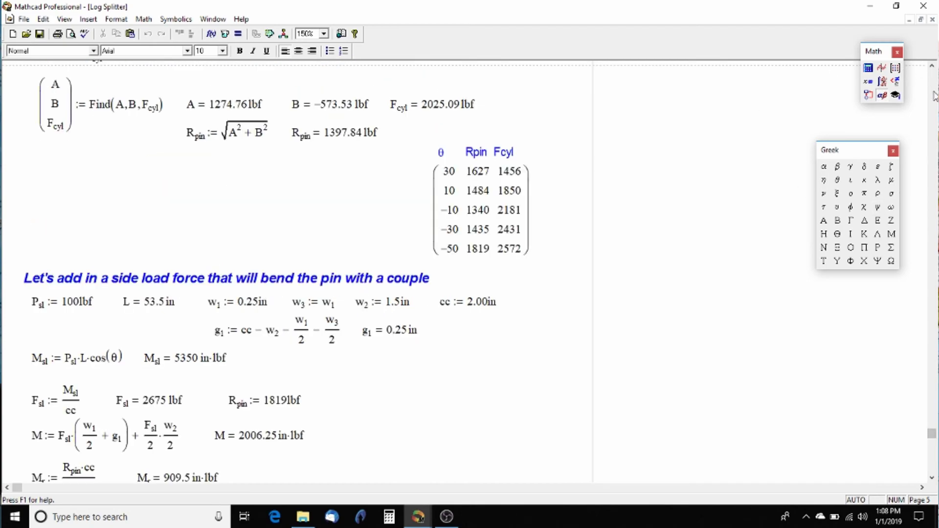
scroll(935, 95, up, 15)
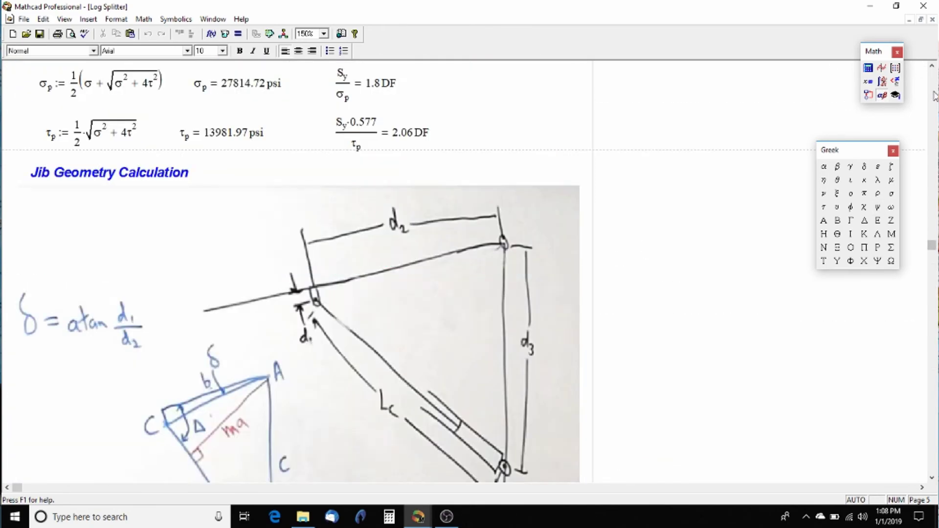
drag(17, 277, 504, 363)
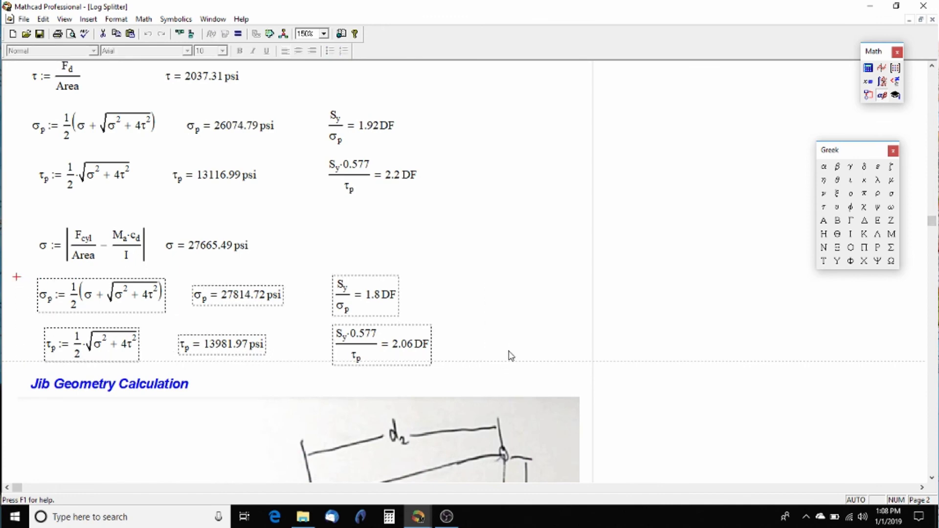
scroll(936, 450, down, 20)
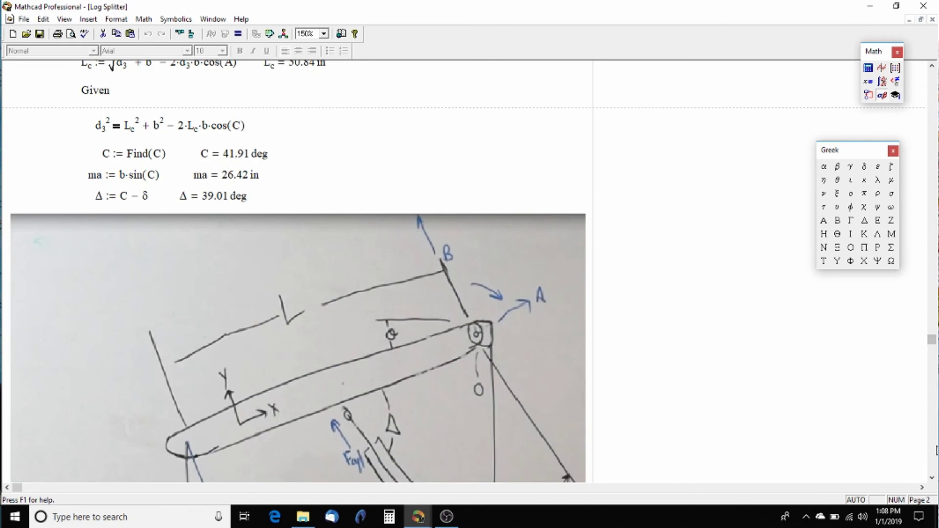
scroll(937, 450, down, 15)
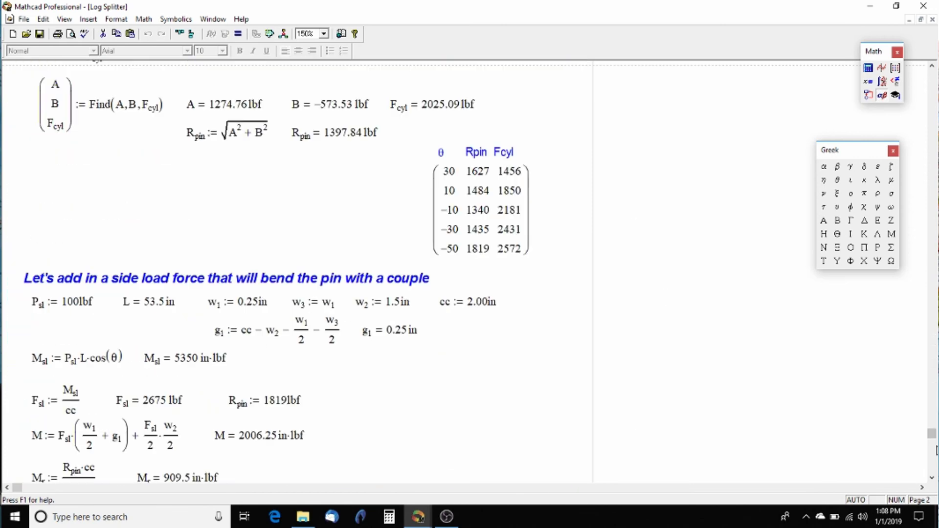
scroll(149, 377, down, 1)
click(30, 347)
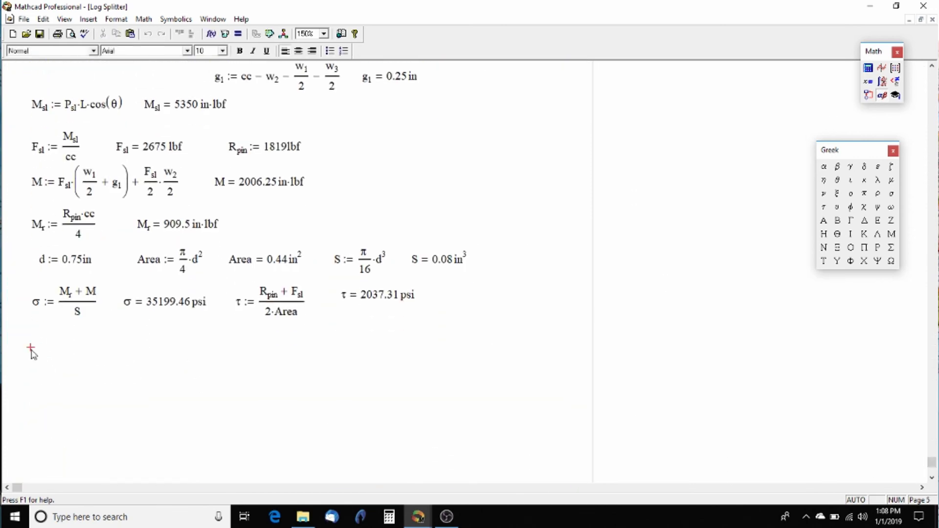
key(ctrl+v)
drag(62, 352, 48, 331)
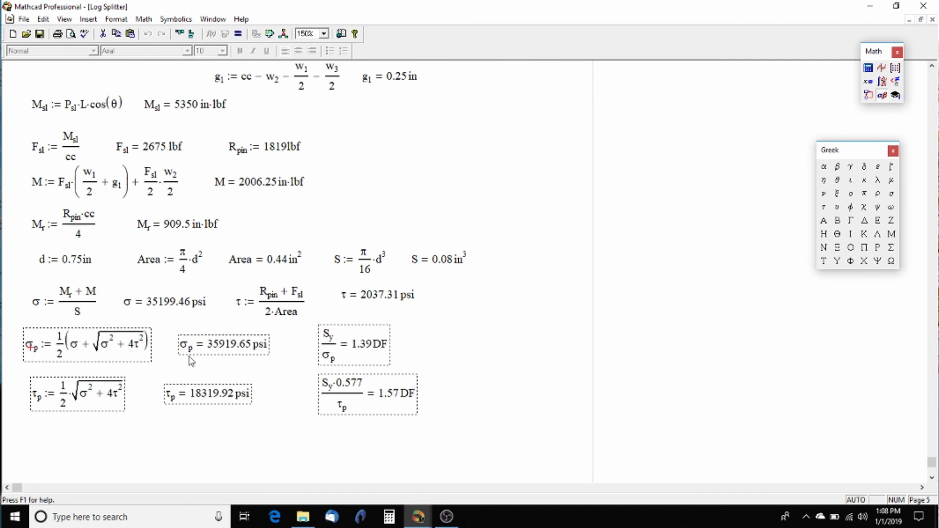
click(445, 355)
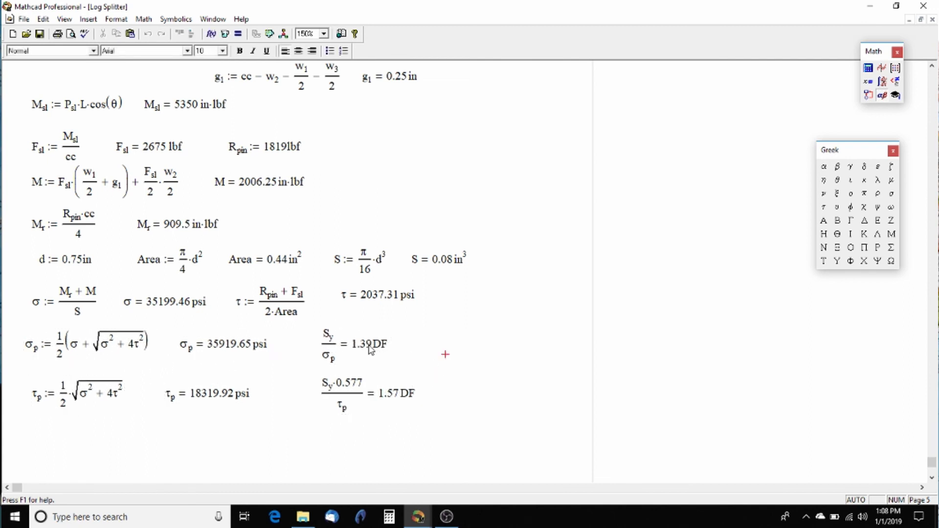
- Define S_y := 100 ksi at the right and move it lower and rightward
scroll(487, 293, up, 1)
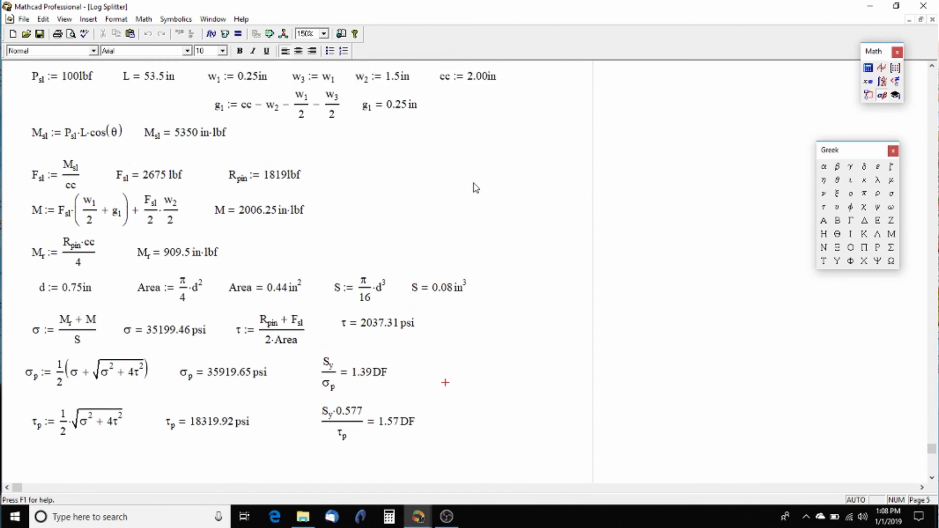
click(451, 192)
text(S)
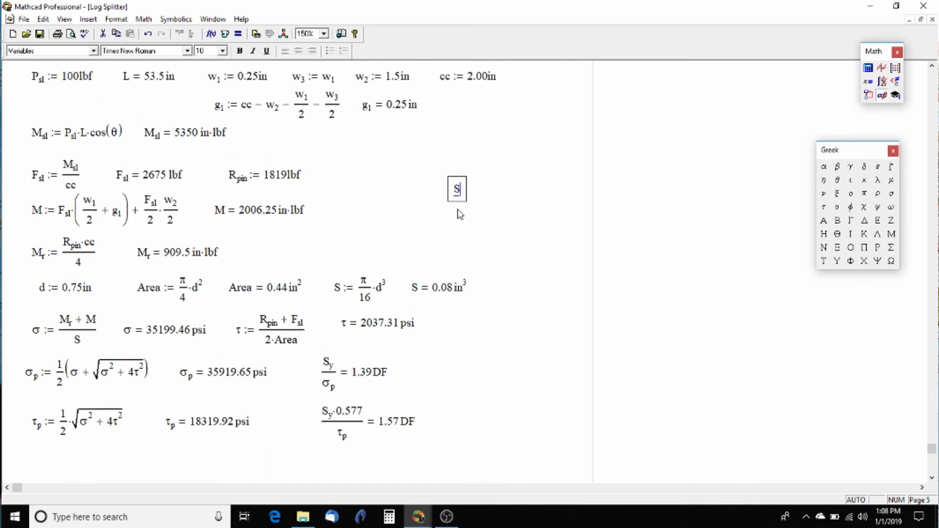
text(.y:10)
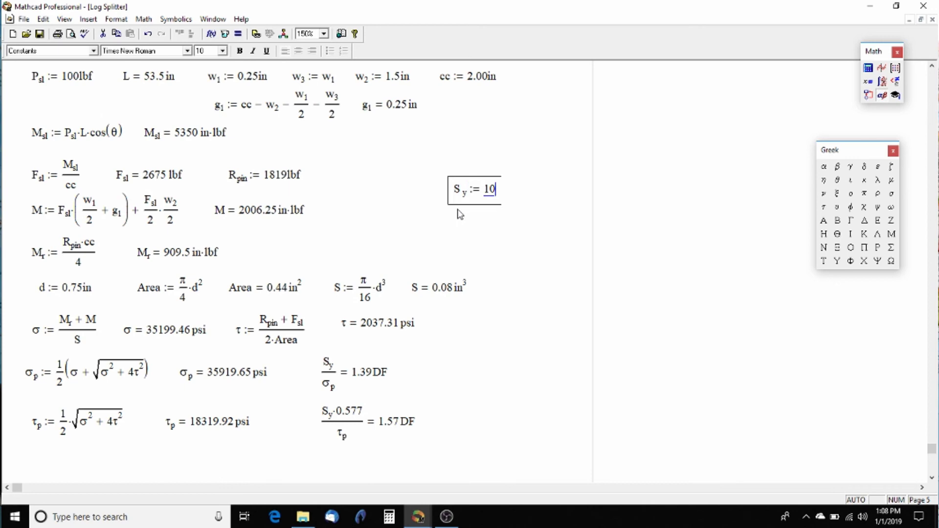
text(0*ksi)
click(459, 214)
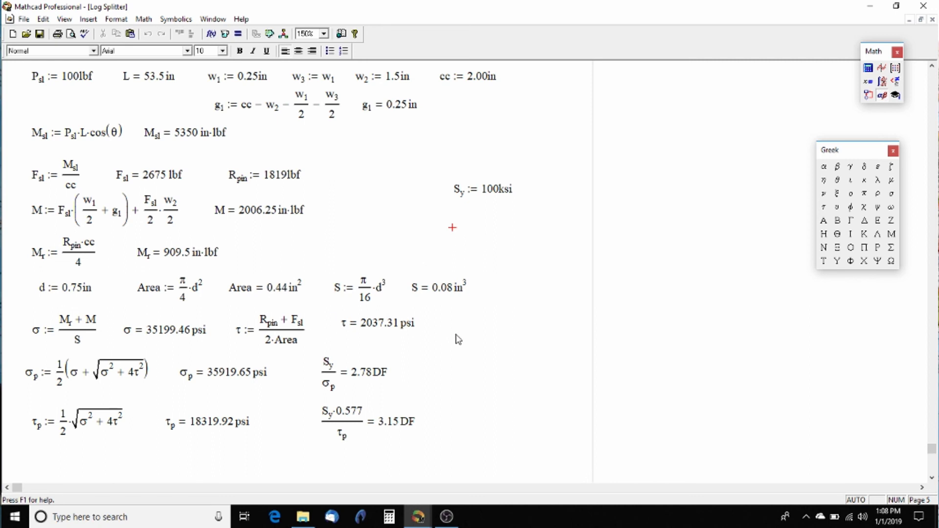
click(491, 189)
drag(491, 189, 519, 238)
click(537, 199)
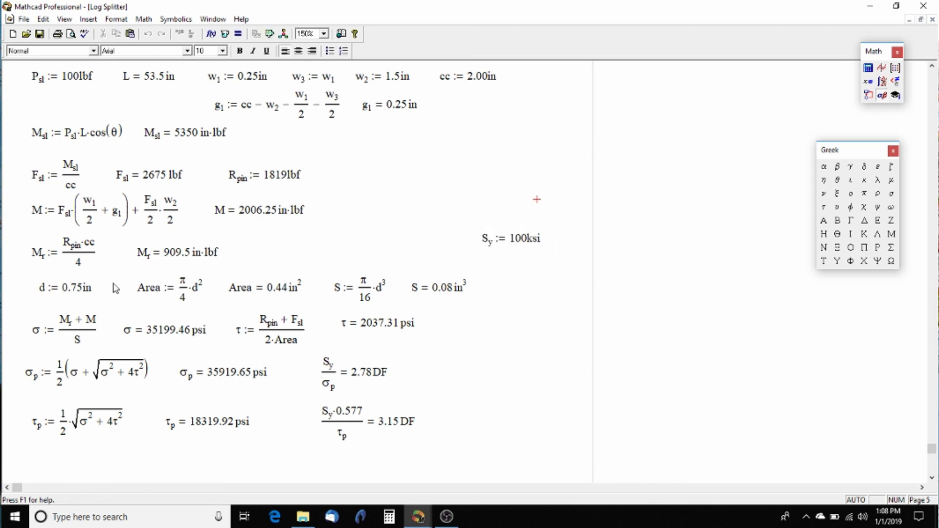
- Change the pin diameter d from 0.75 in to 1 in
click(530, 389)
scroll(469, 373, down, 1)
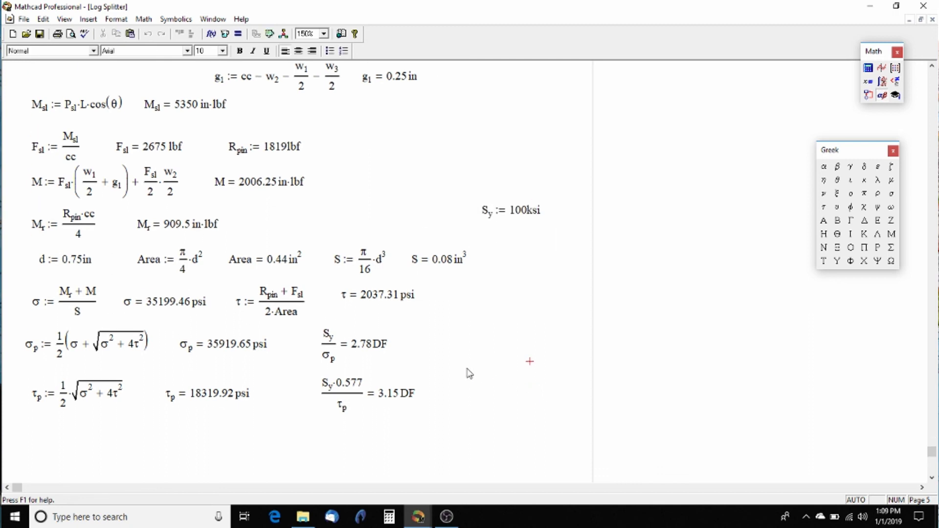
double_click(361, 349)
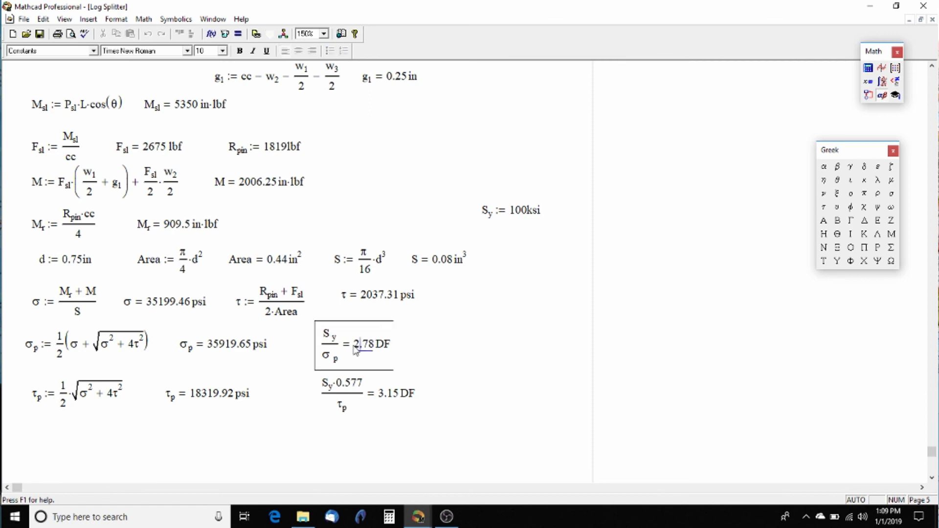
click(445, 326)
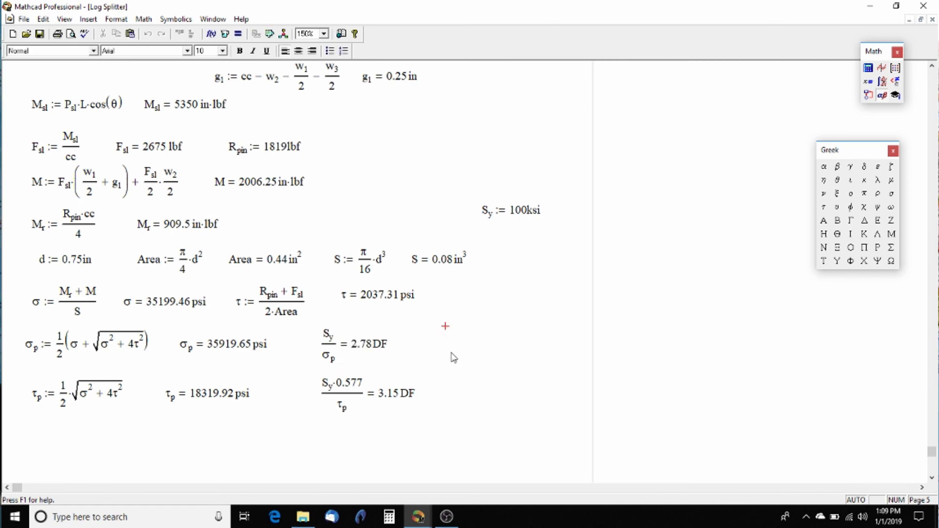
double_click(67, 266)
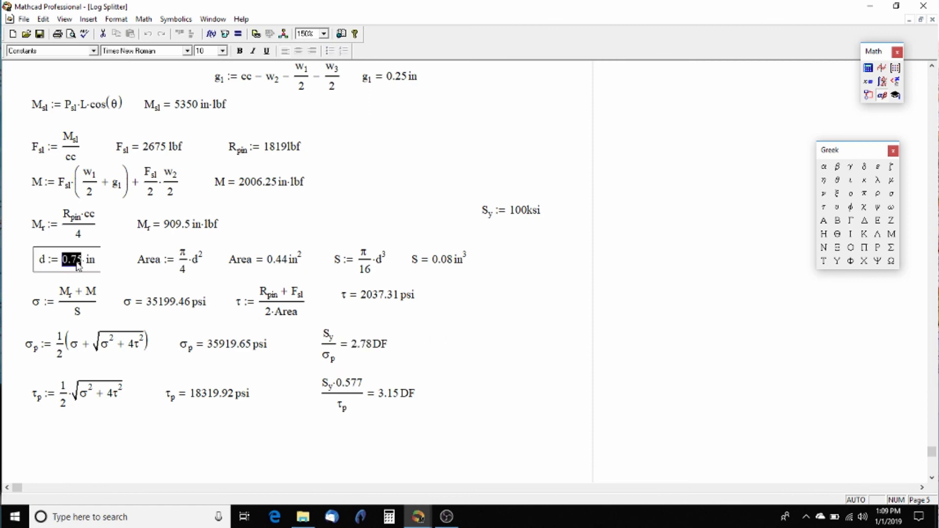
text(1)
click(333, 207)
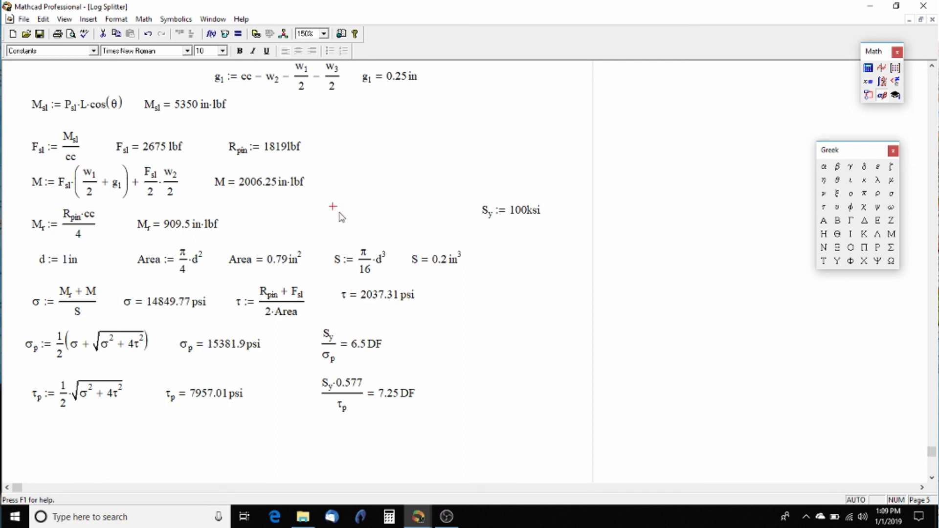
- Try a yield strength S_y of 77 ksi
double_click(520, 214)
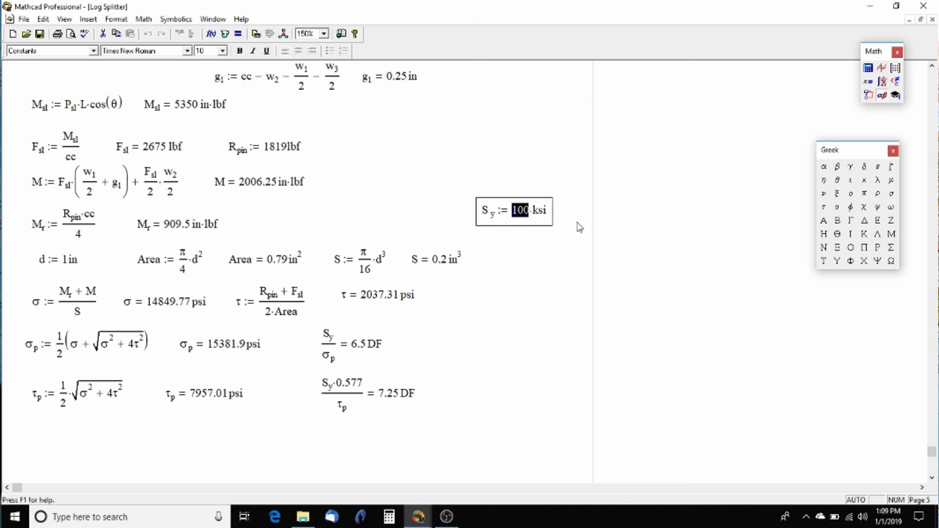
text(75)
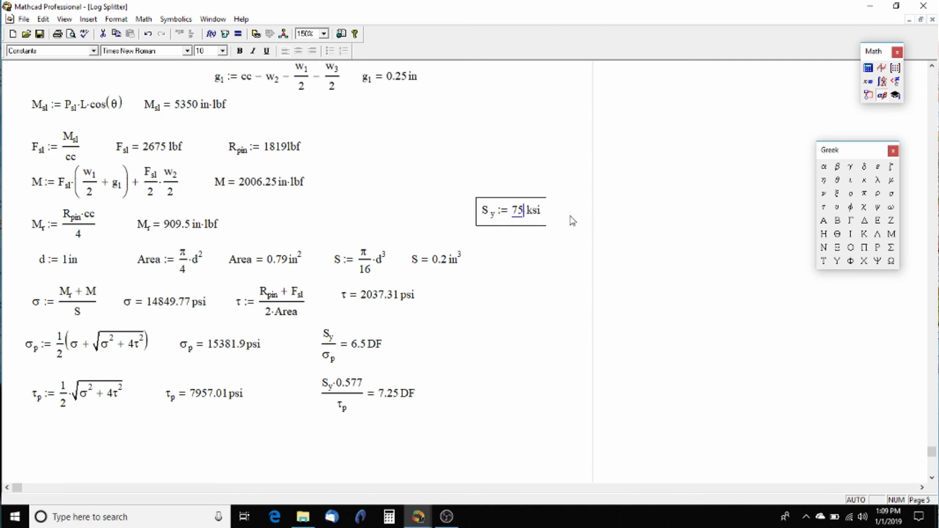
key(BackSpace)
text(7)
click(480, 248)
click(494, 178)
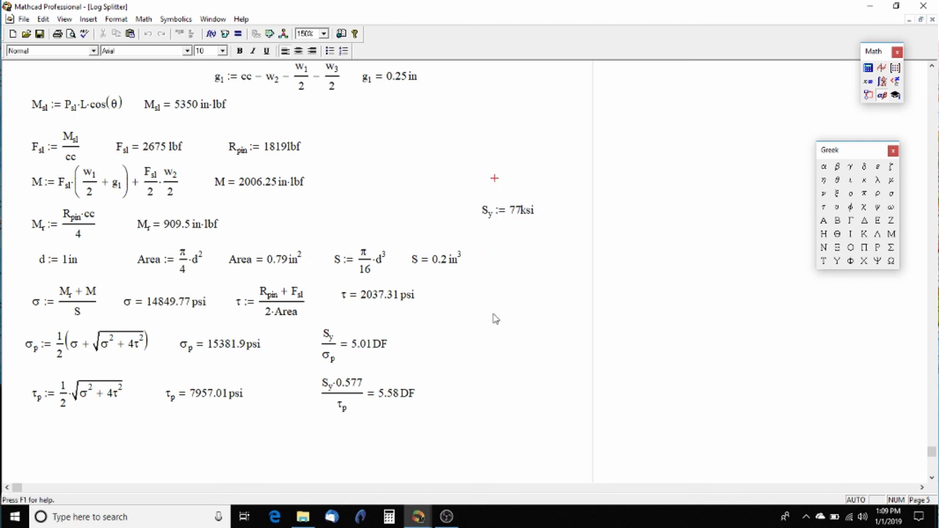
- Try S_y of 50 ksi, then restore it to 100 ksi
double_click(517, 213)
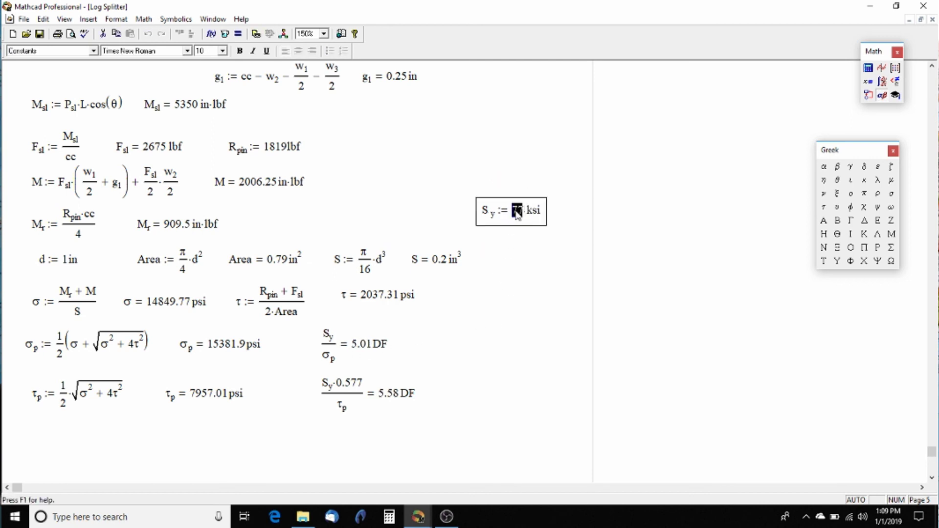
text(50)
click(478, 247)
click(522, 149)
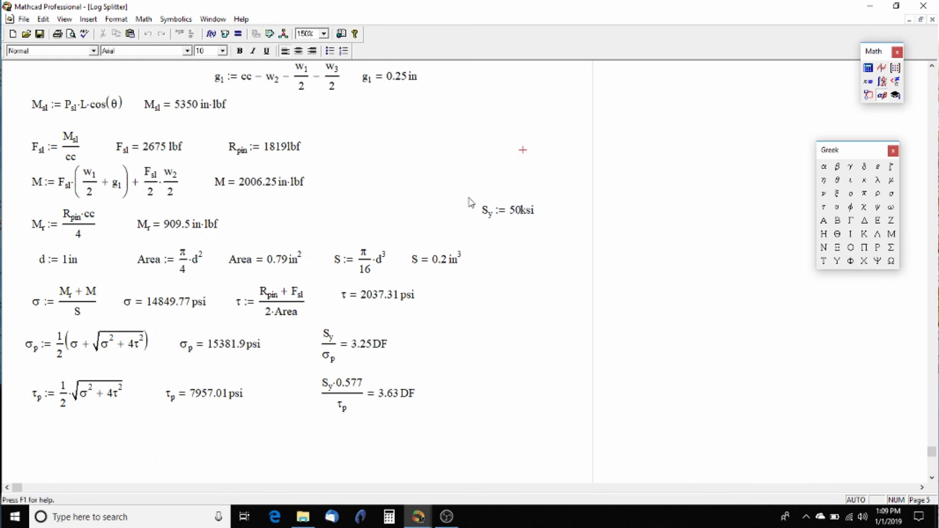
double_click(515, 213)
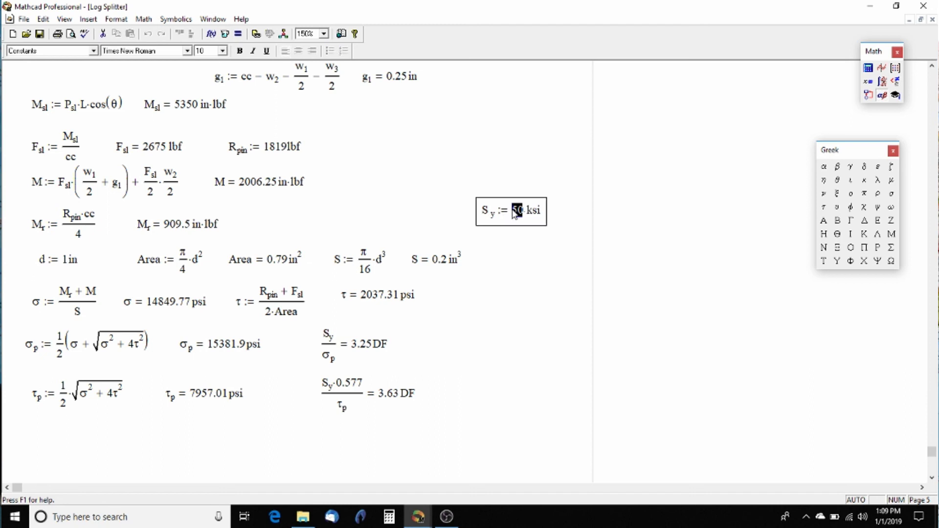
text(100)
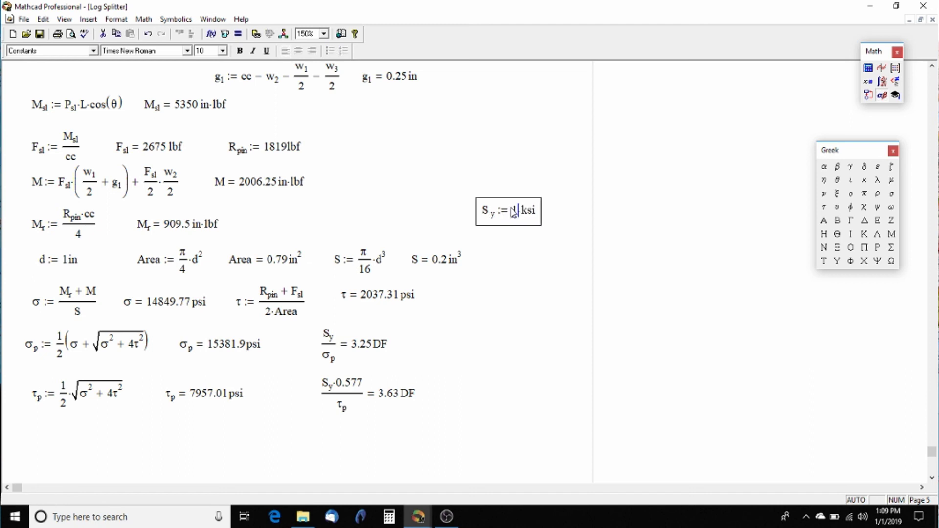
click(536, 171)
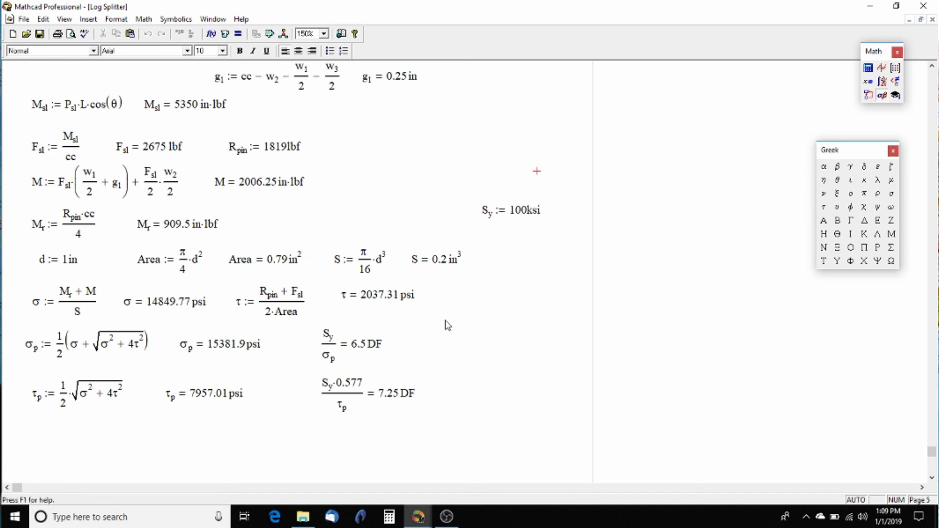
click(438, 333)
click(481, 299)
scroll(472, 355, down, 1)
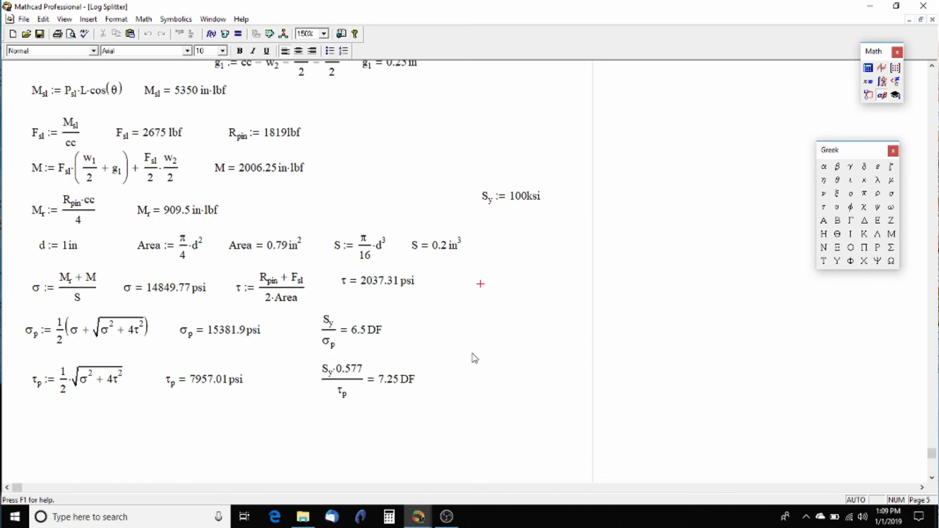